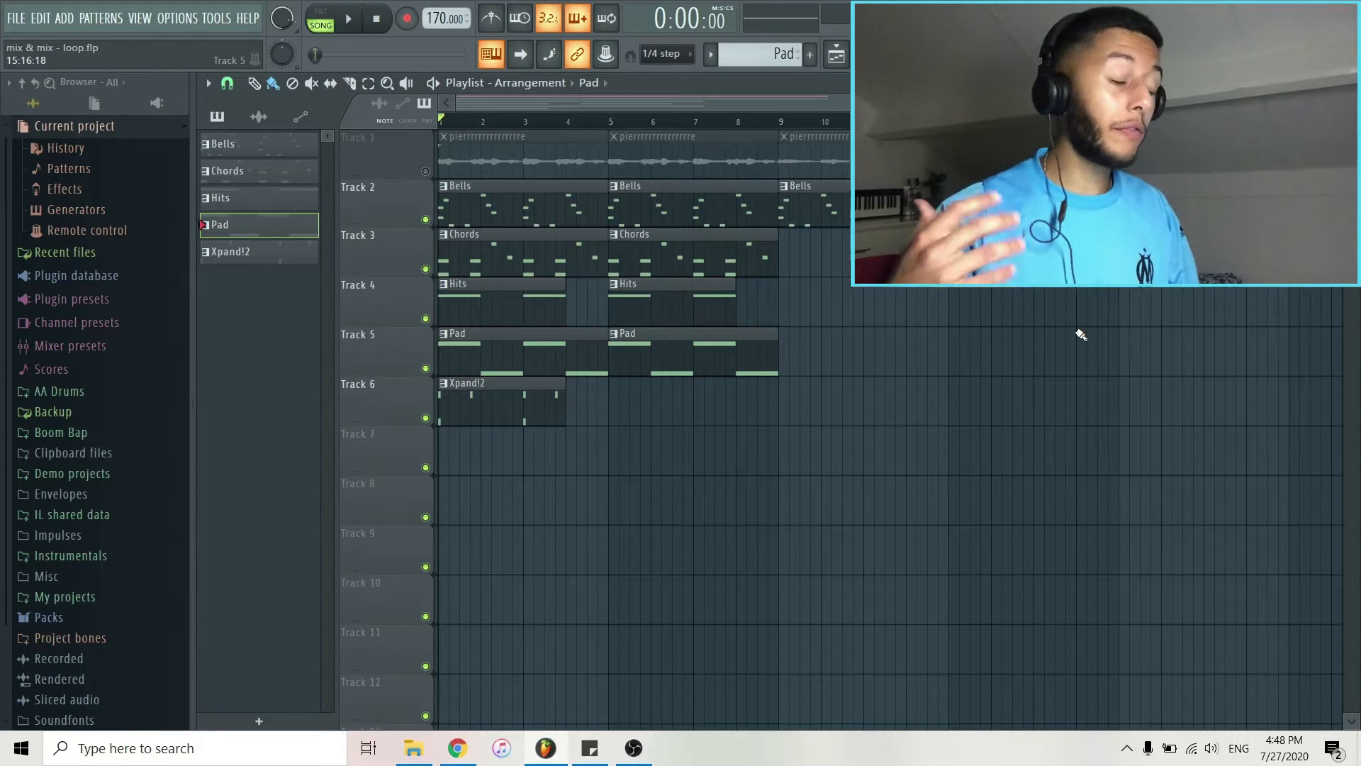
Select the Bells pattern and open its notes in the piano roll.
click(894, 54)
scroll(764, 57, up, 2)
scroll(764, 57, up, 1)
click(638, 129)
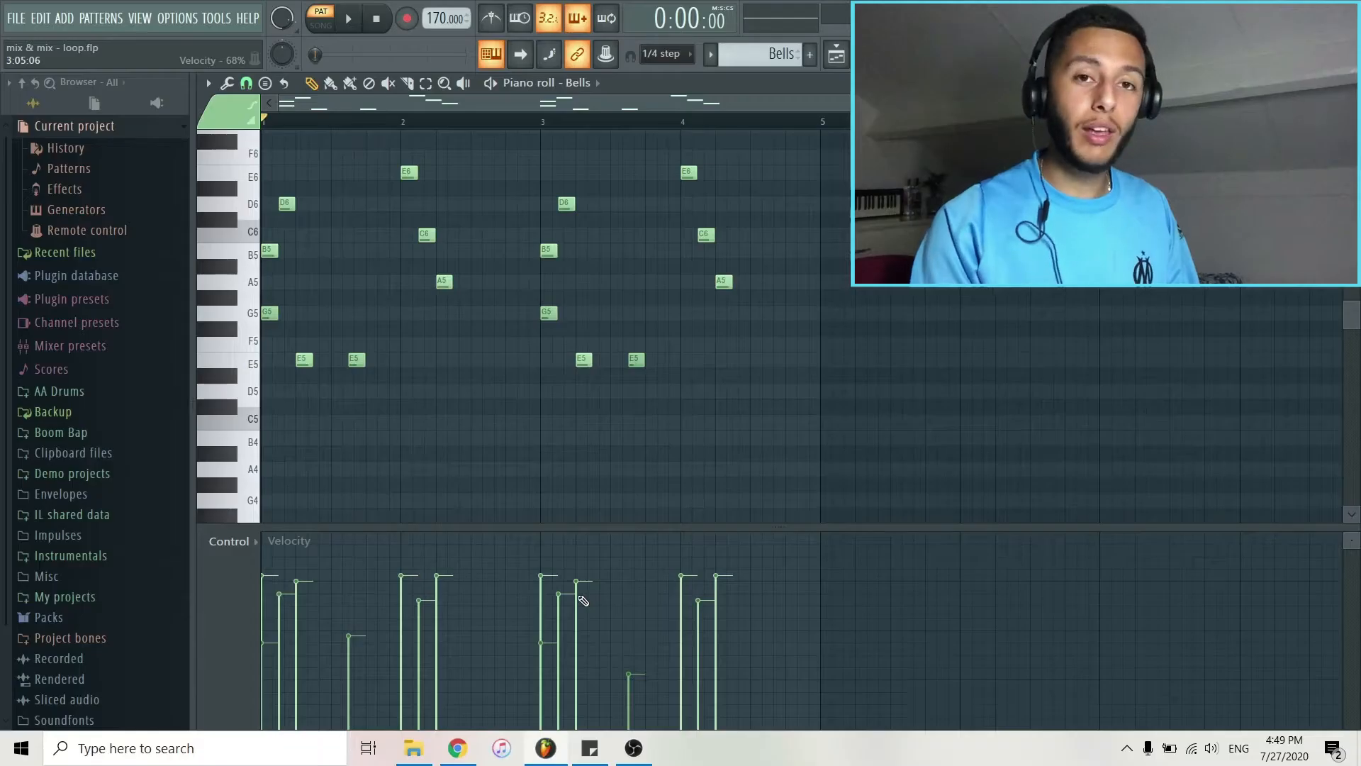
Compare playback of the Bells melody with all note velocities at maximum and with its varied velocities.
key(ctrl+a)
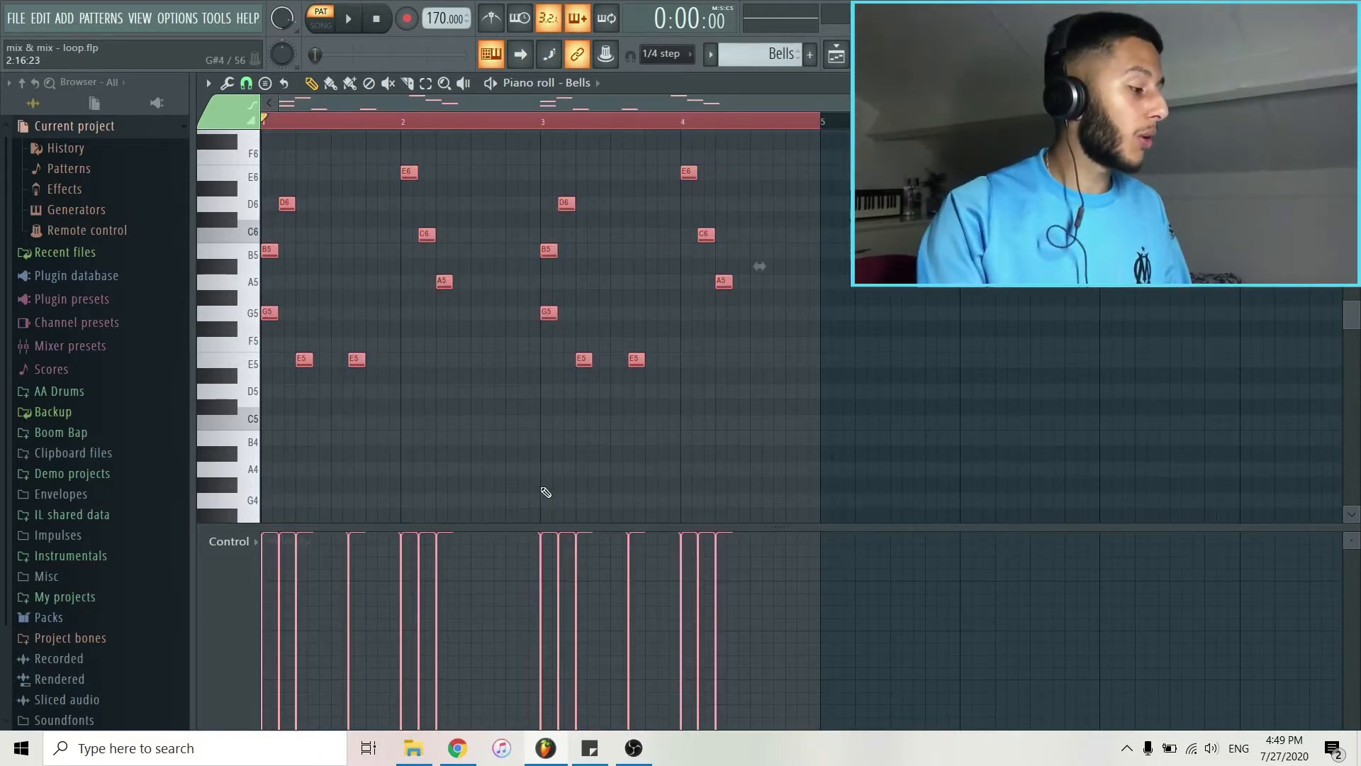
key(space)
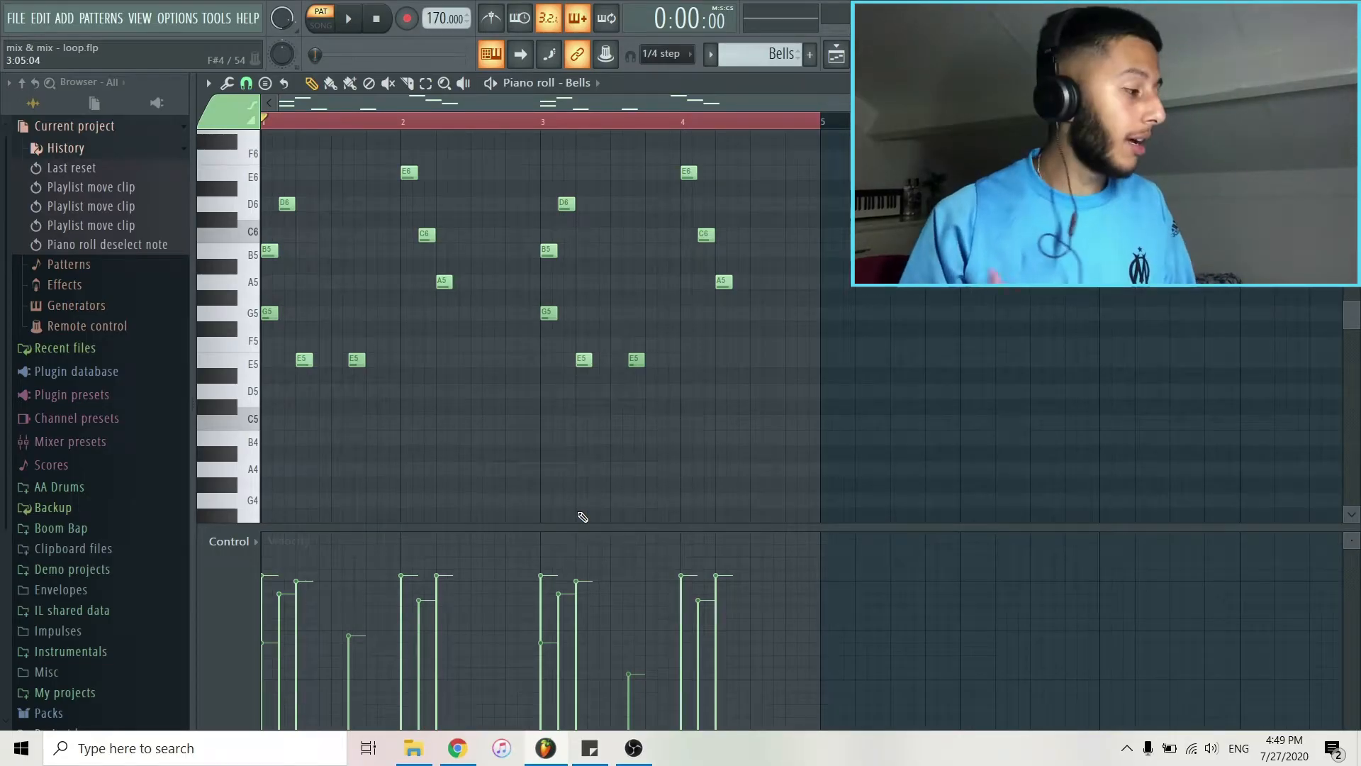
key(space)
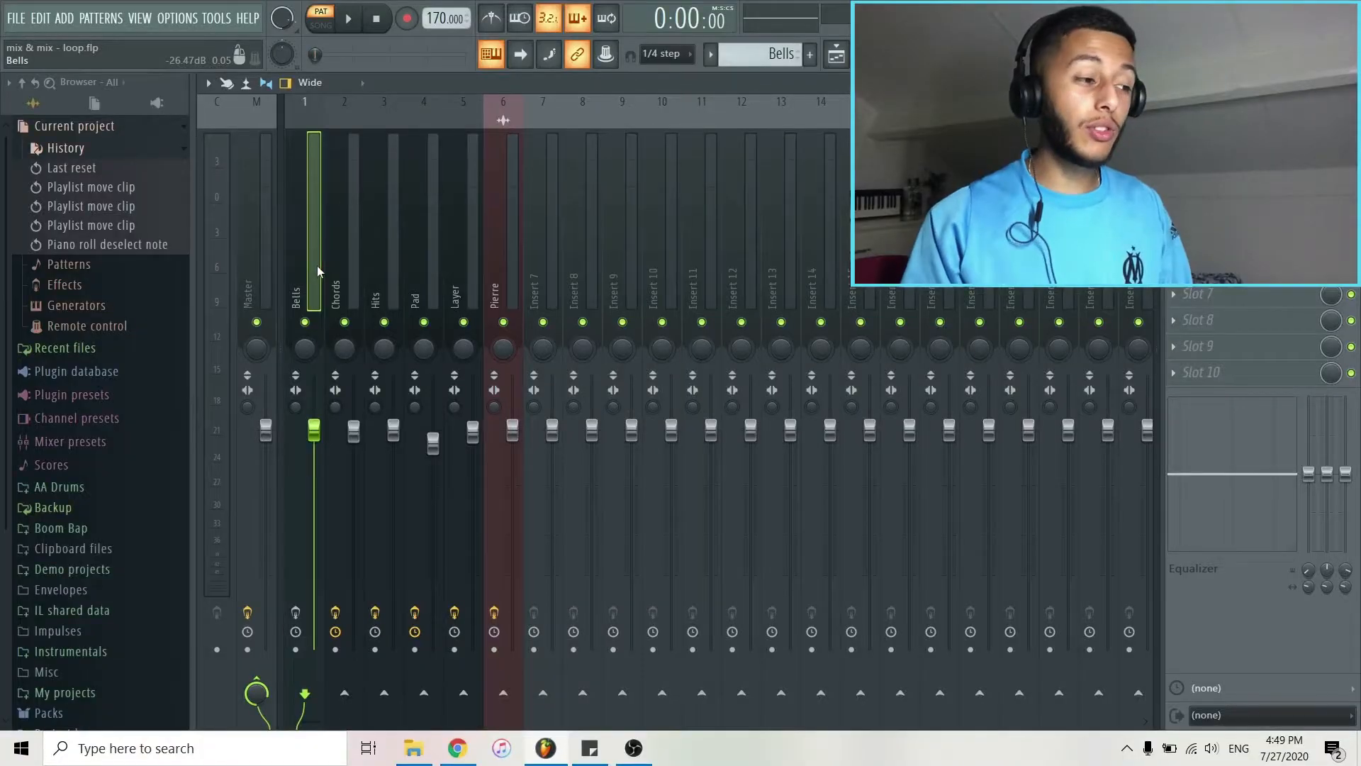
Enable the effects on the Bells mixer track and view its iZotope Vinyl plugin.
click(296, 612)
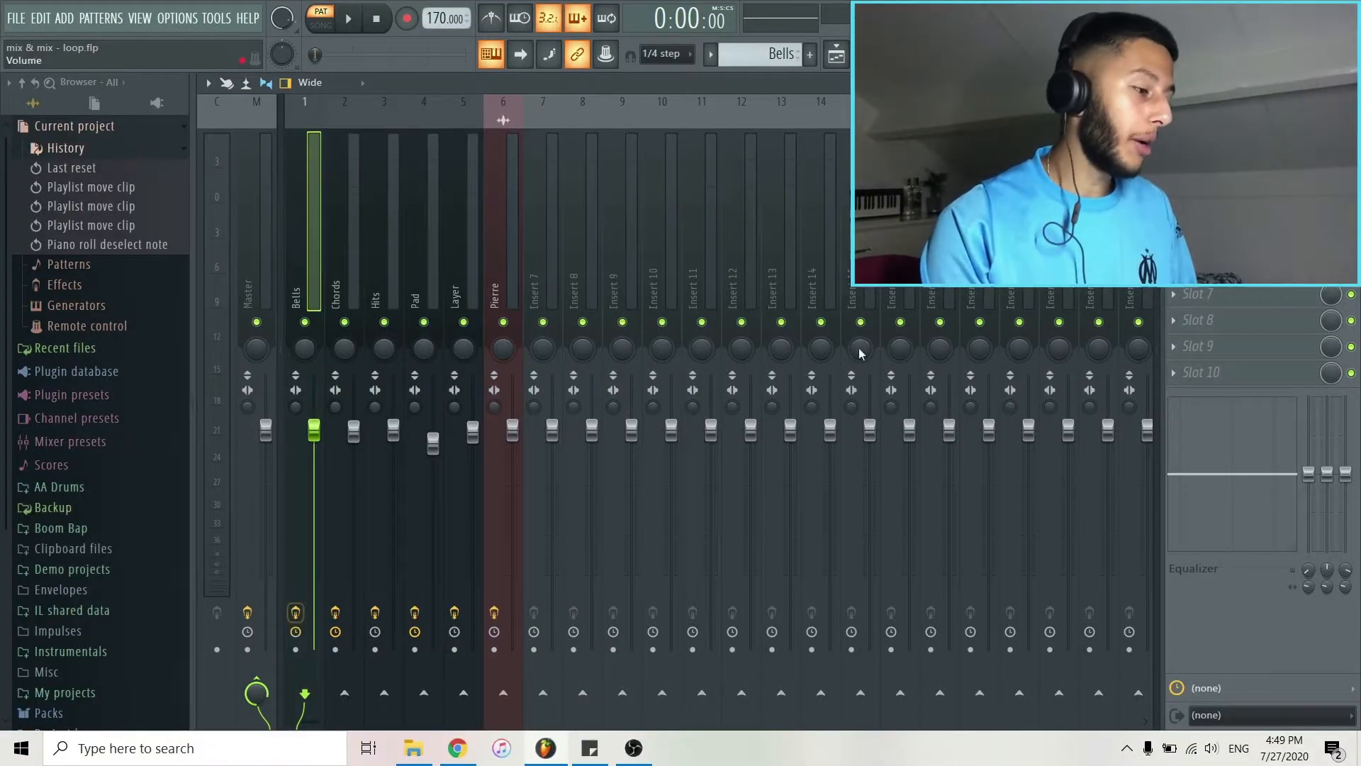
click(1219, 136)
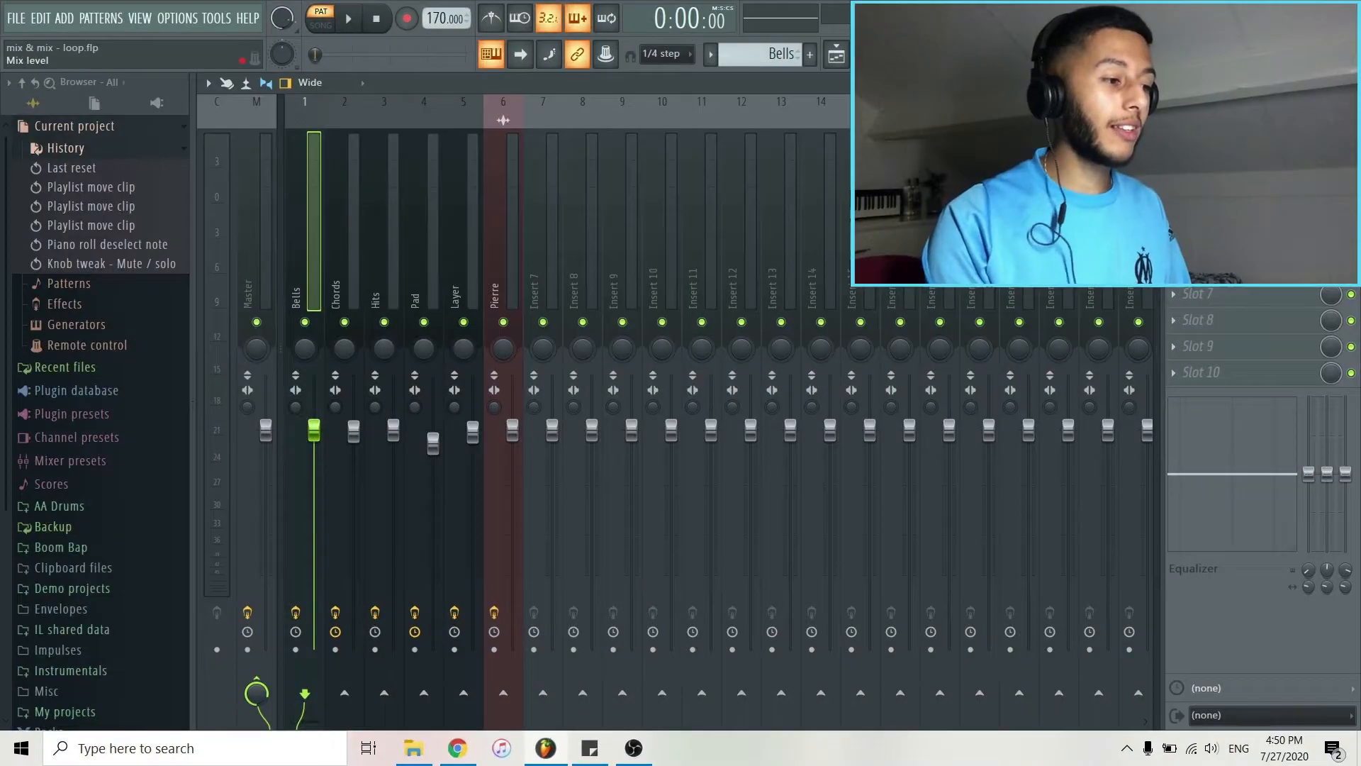
click(1241, 136)
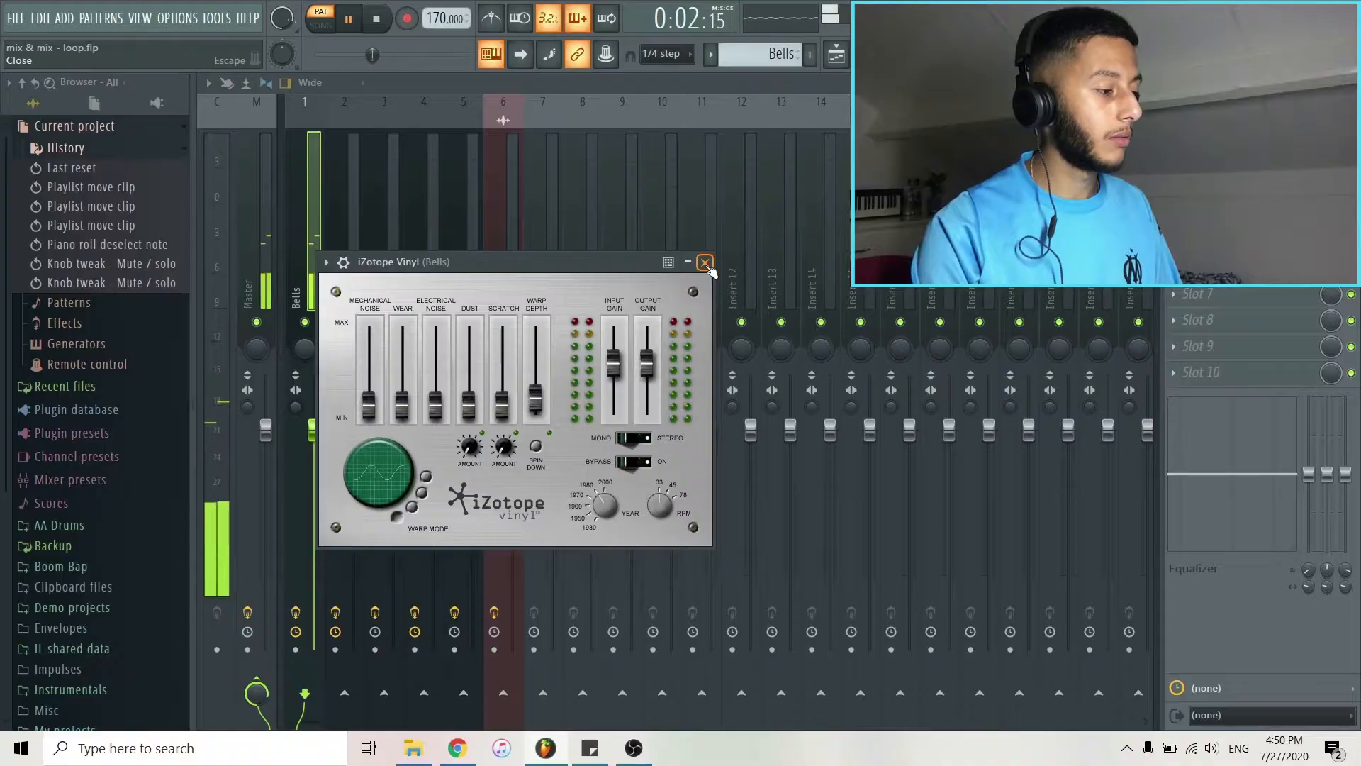
click(699, 270)
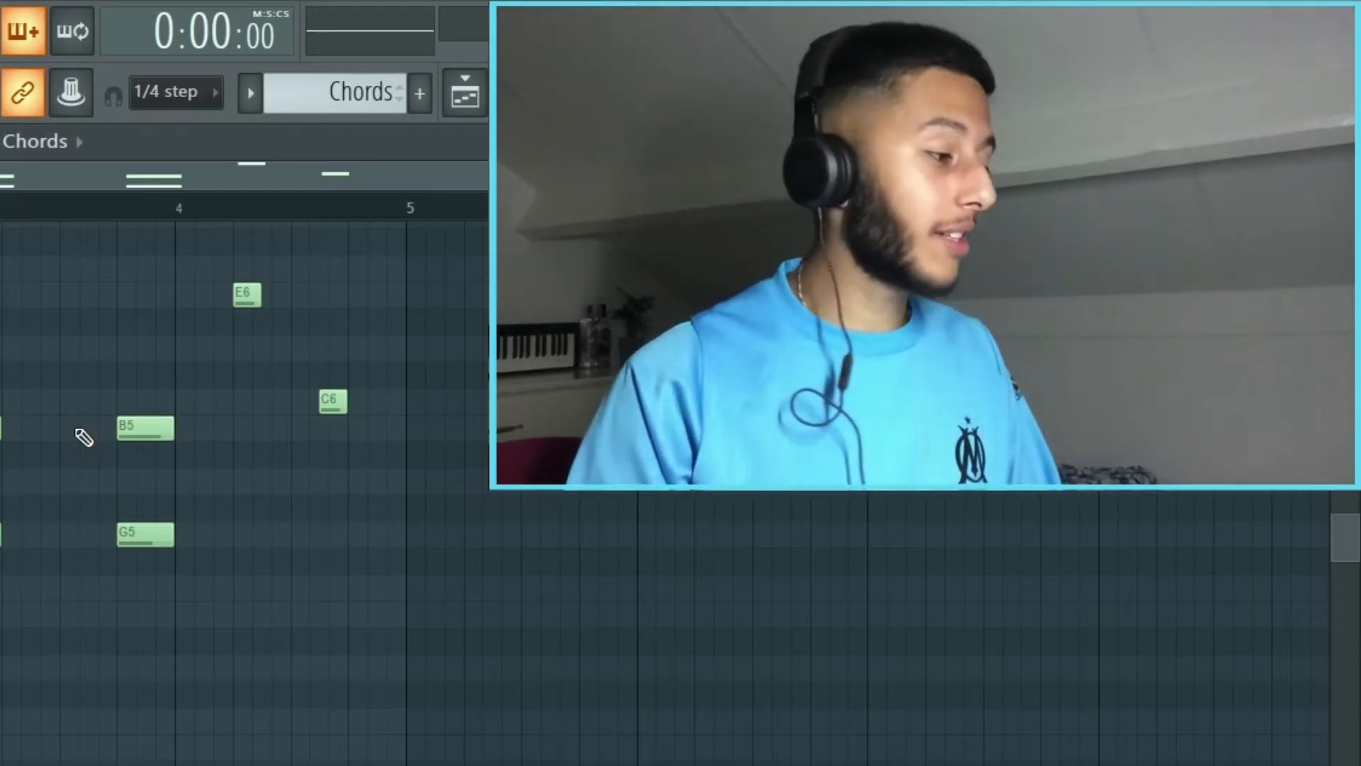
Play the Chords pattern in the piano roll.
key(space)
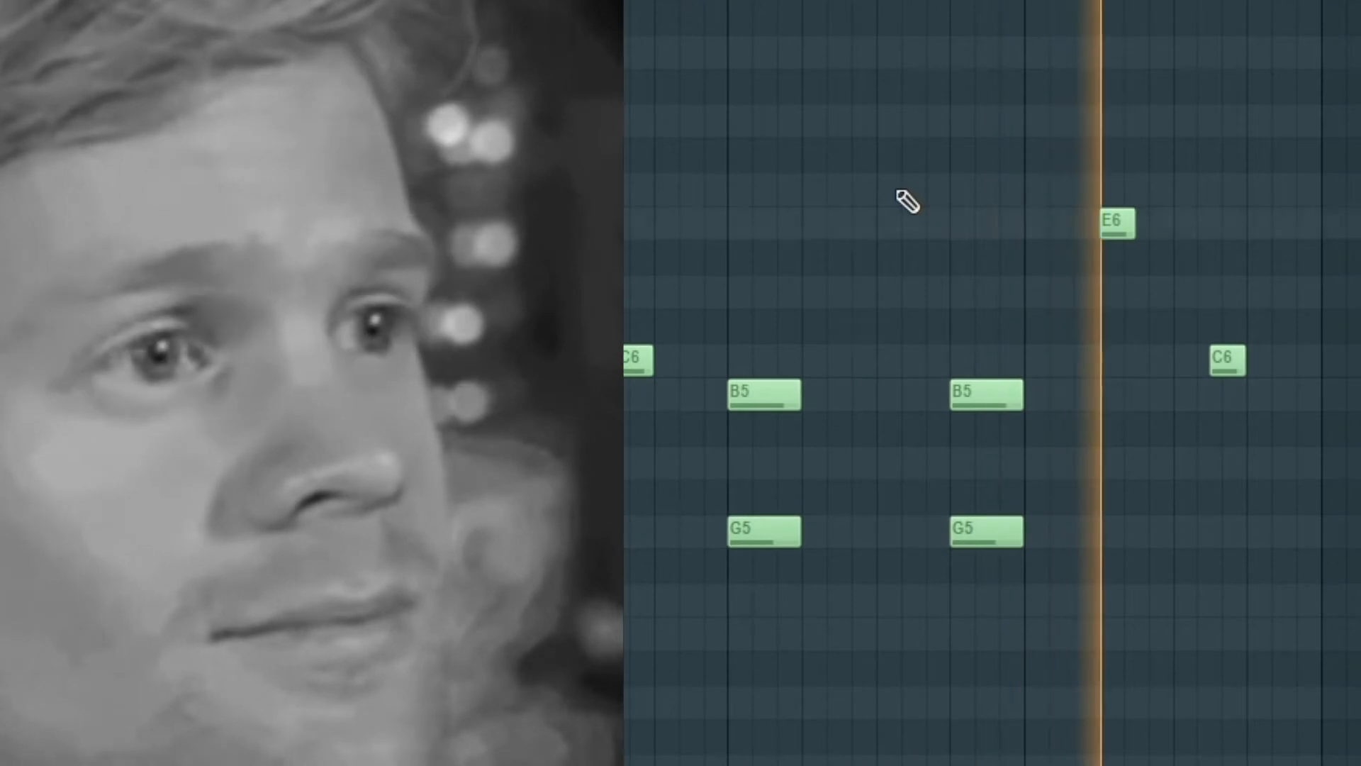
key(space)
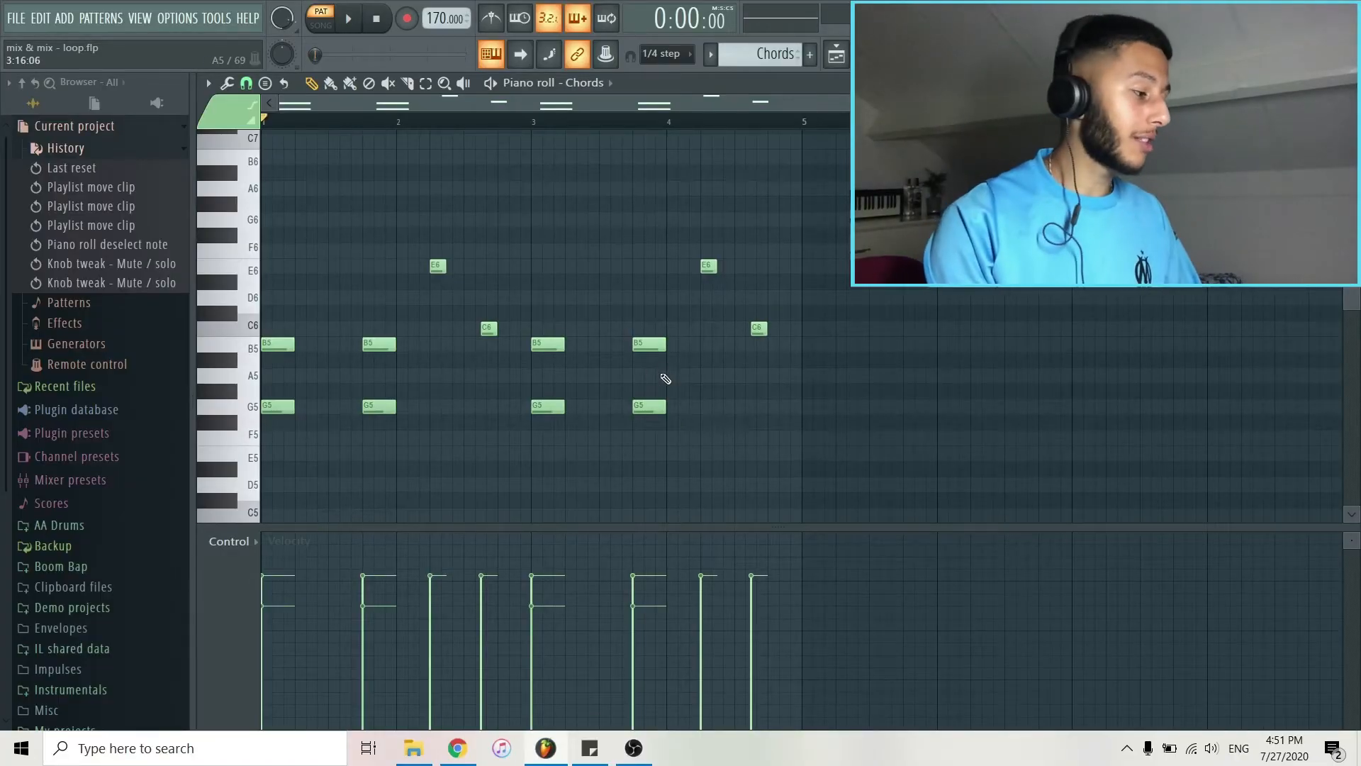
drag(666, 378, 153, 482)
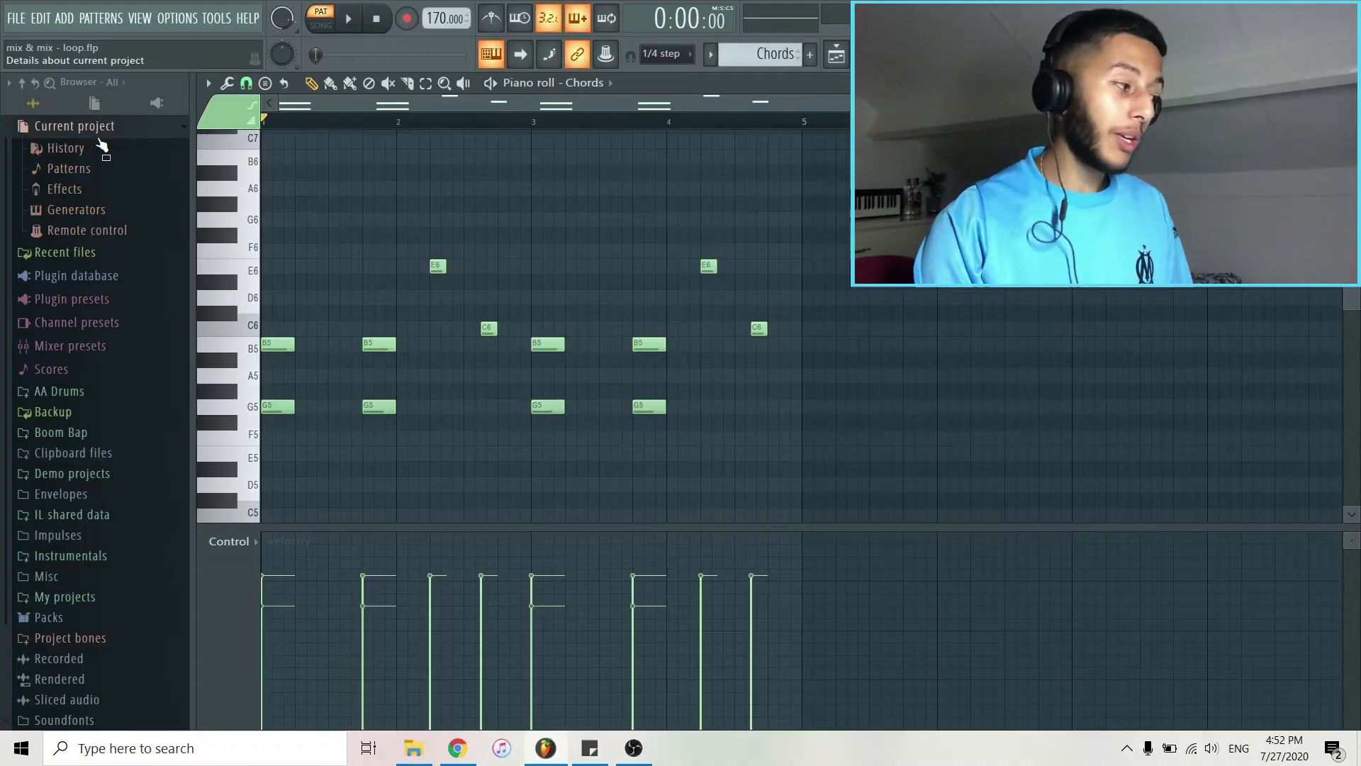
Set the Gross Beat volume preset on the Chords mixer track to 1/4 Bt Gate and view the track's Fruity parametric EQ 2.
key(F9)
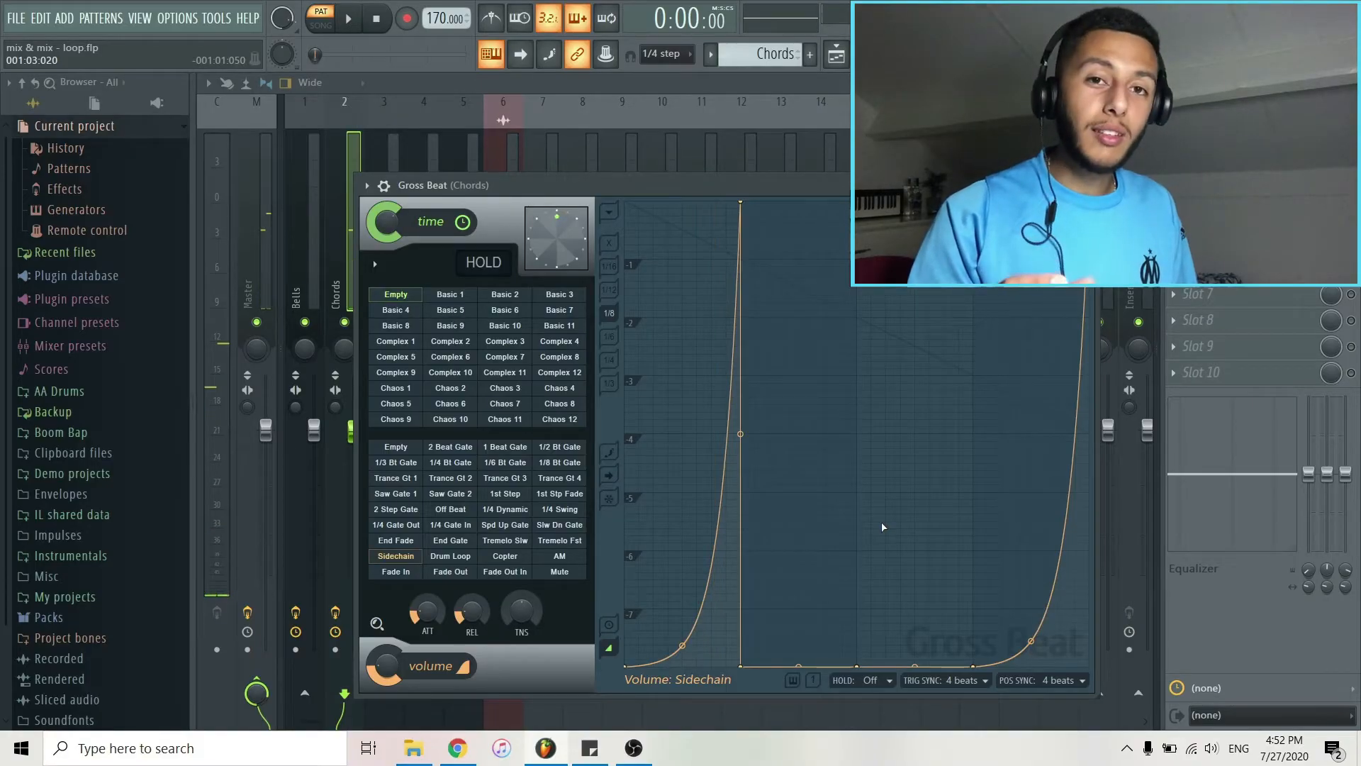
click(467, 464)
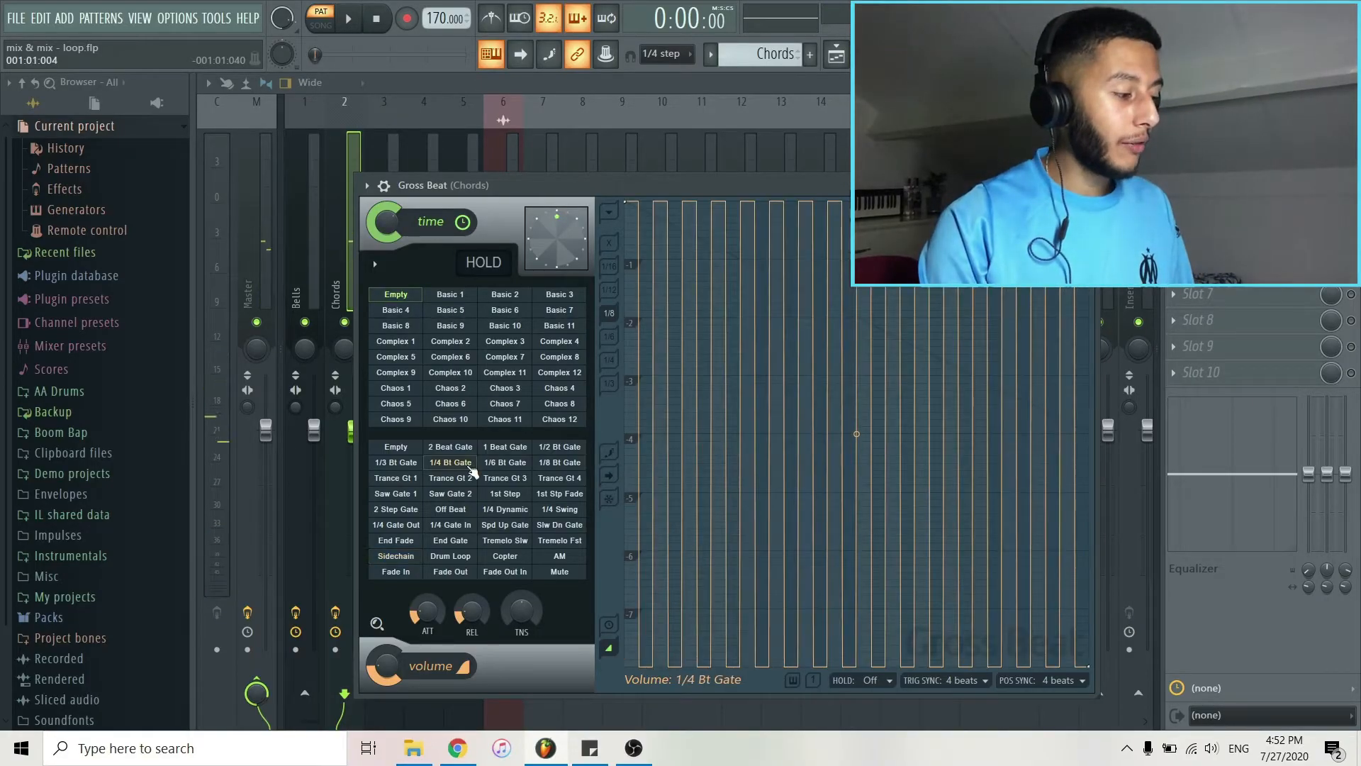
click(195, 277)
click(168, 318)
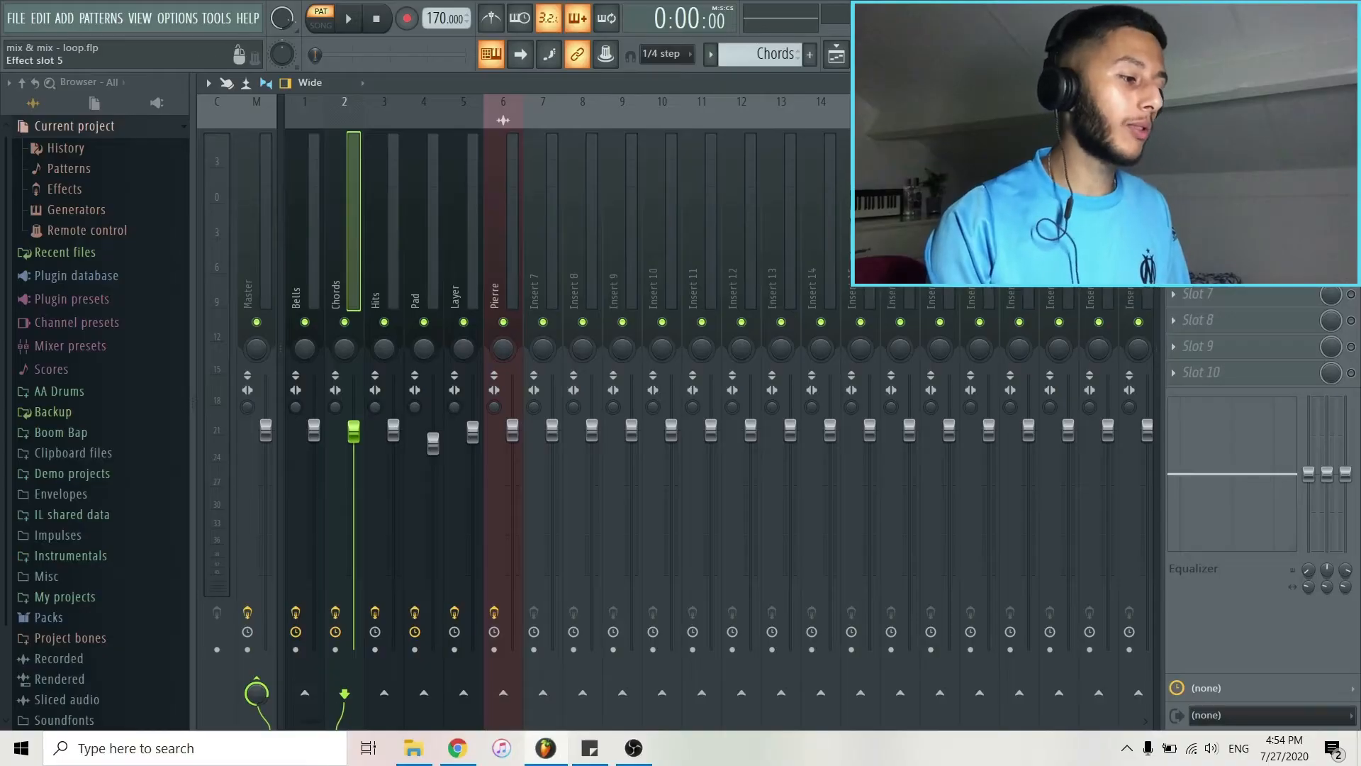
click(1231, 241)
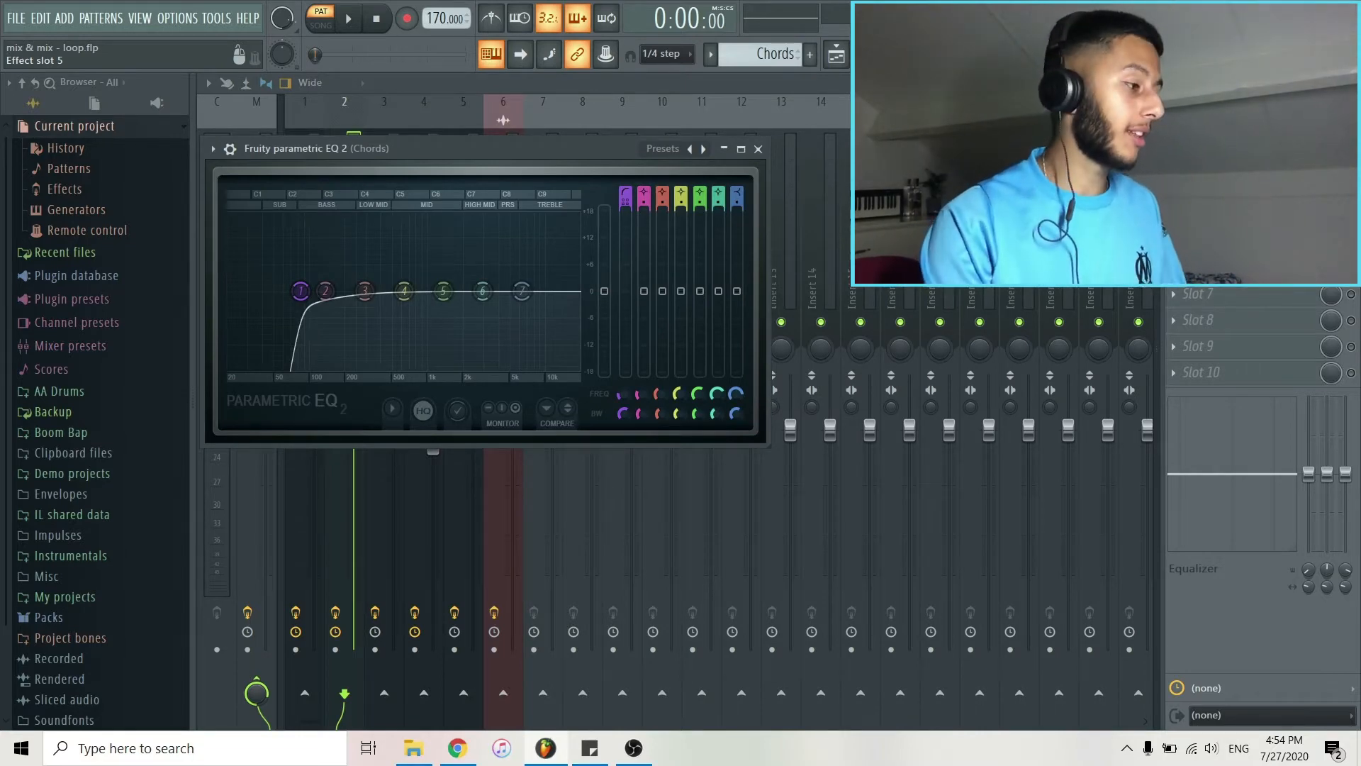
click(758, 148)
Leave only the Bells and Chords tracks unmuted in the playlist and play them together.
key(F5)
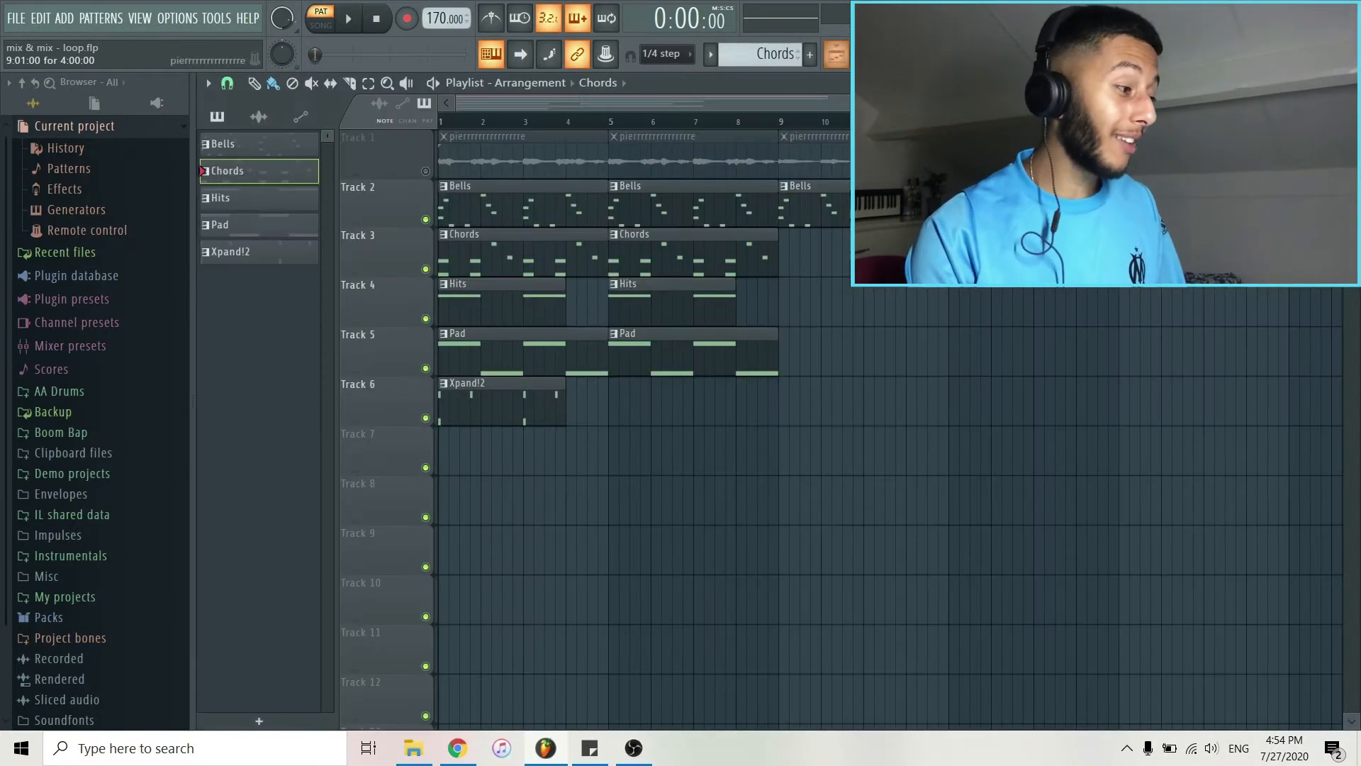
right_click(428, 221)
click(426, 269)
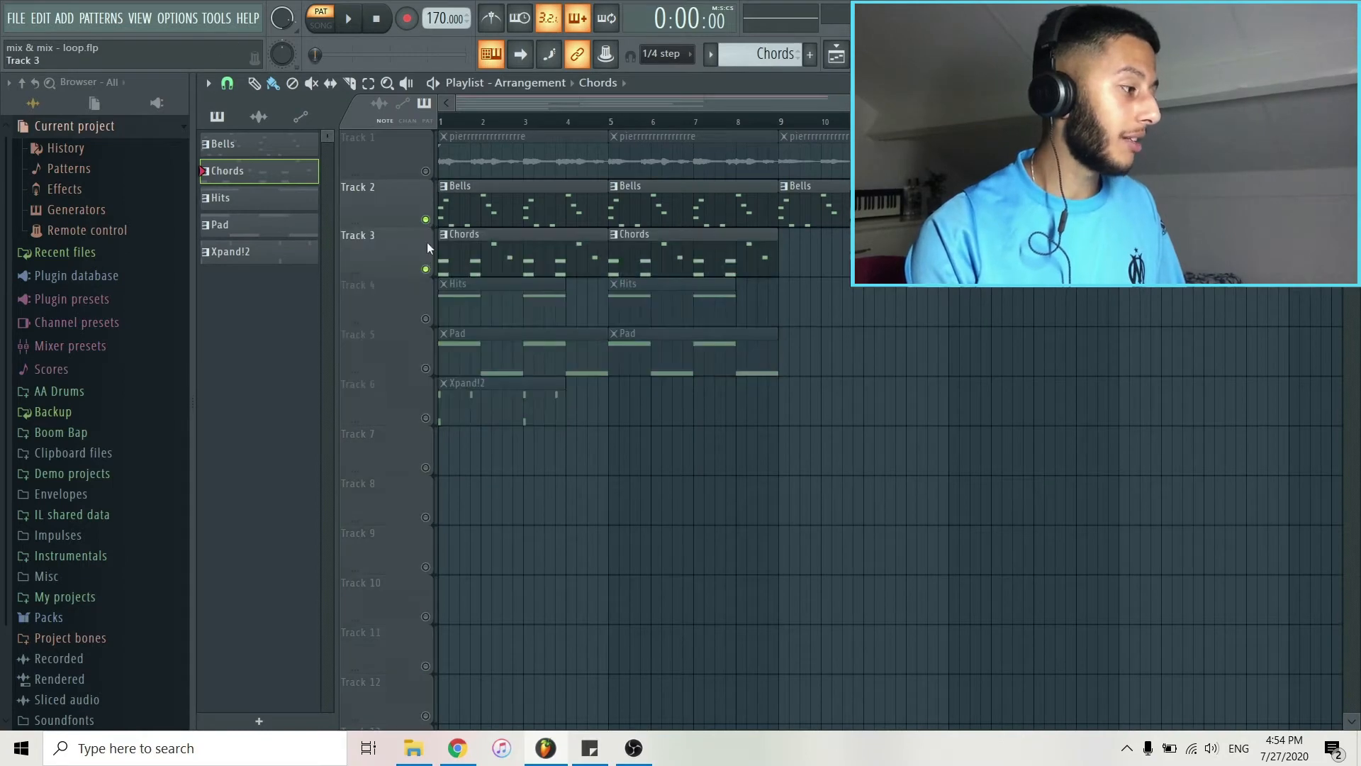
key(space)
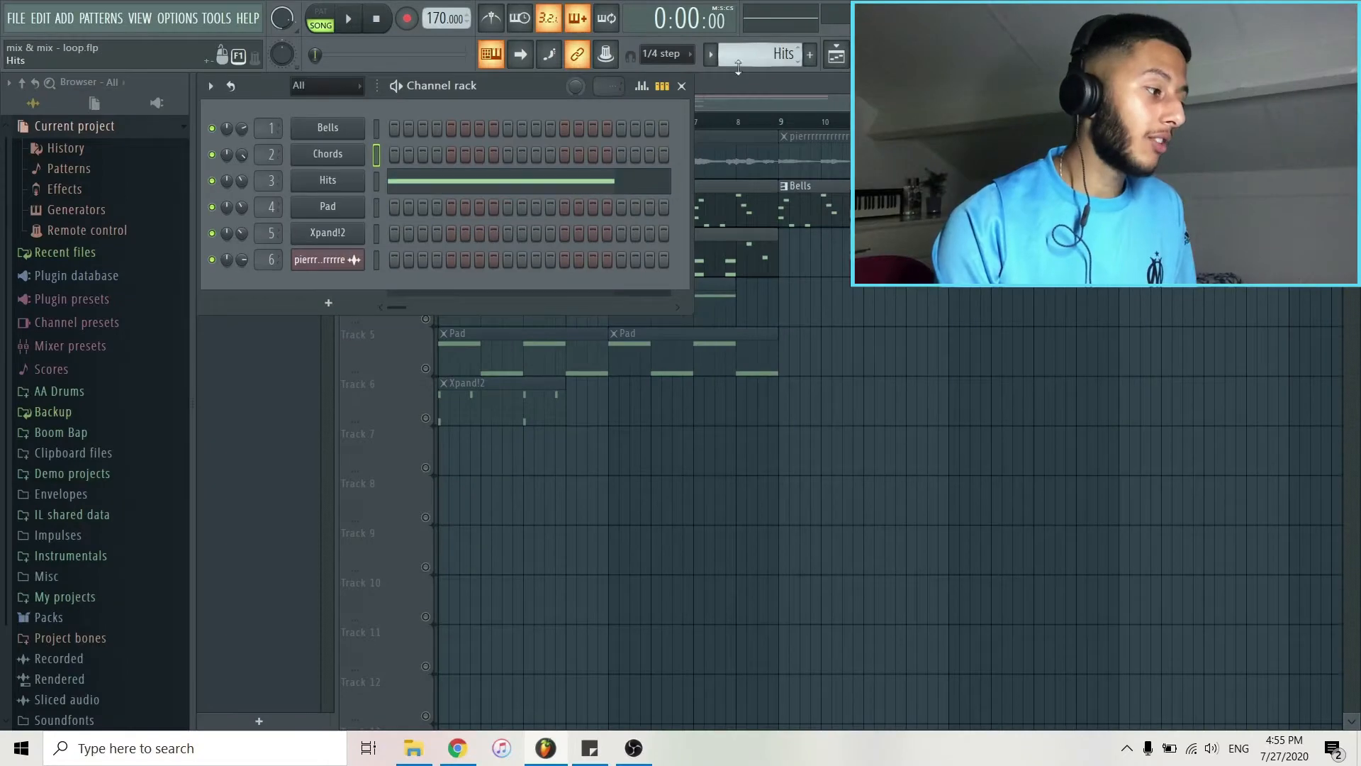
Play the Hits pattern in the piano roll and view its Fruity parametric EQ 2.
click(588, 183)
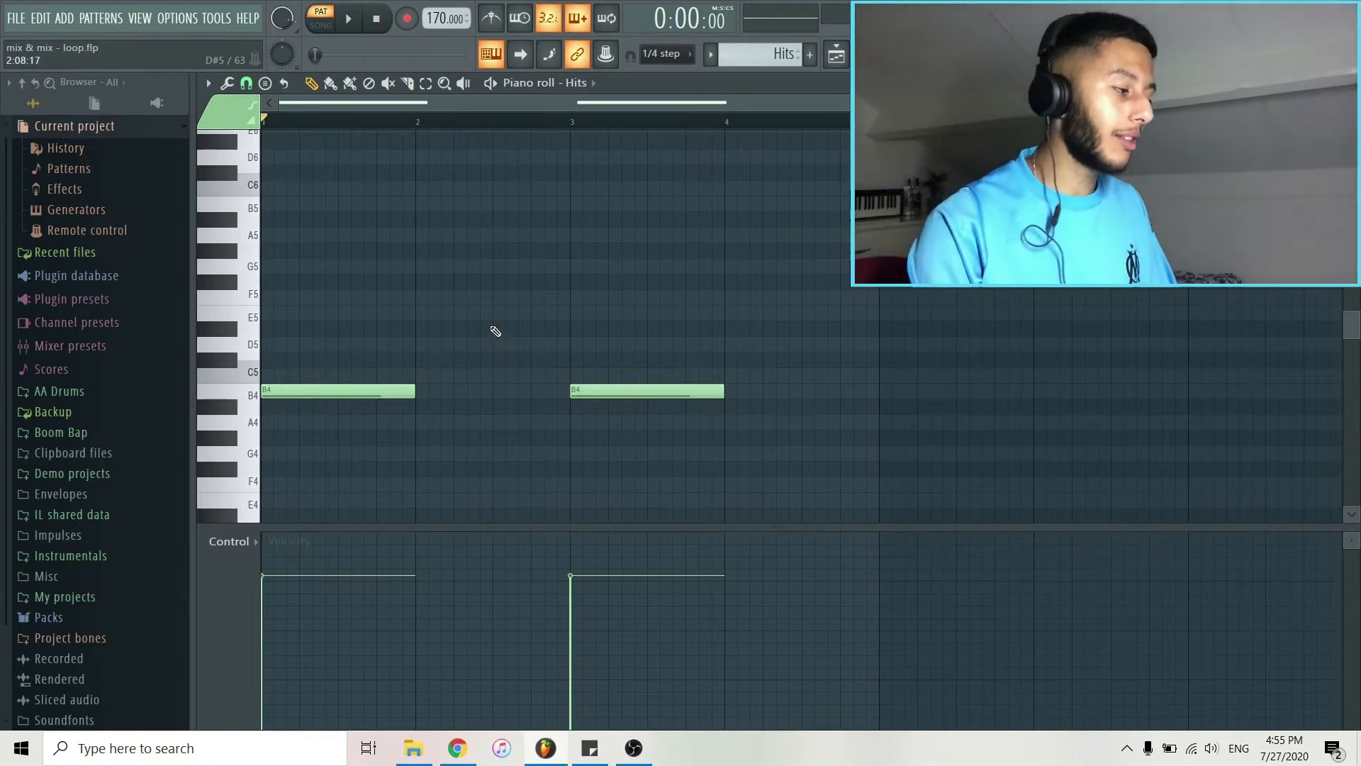
scroll(496, 330, down, 3)
key(space)
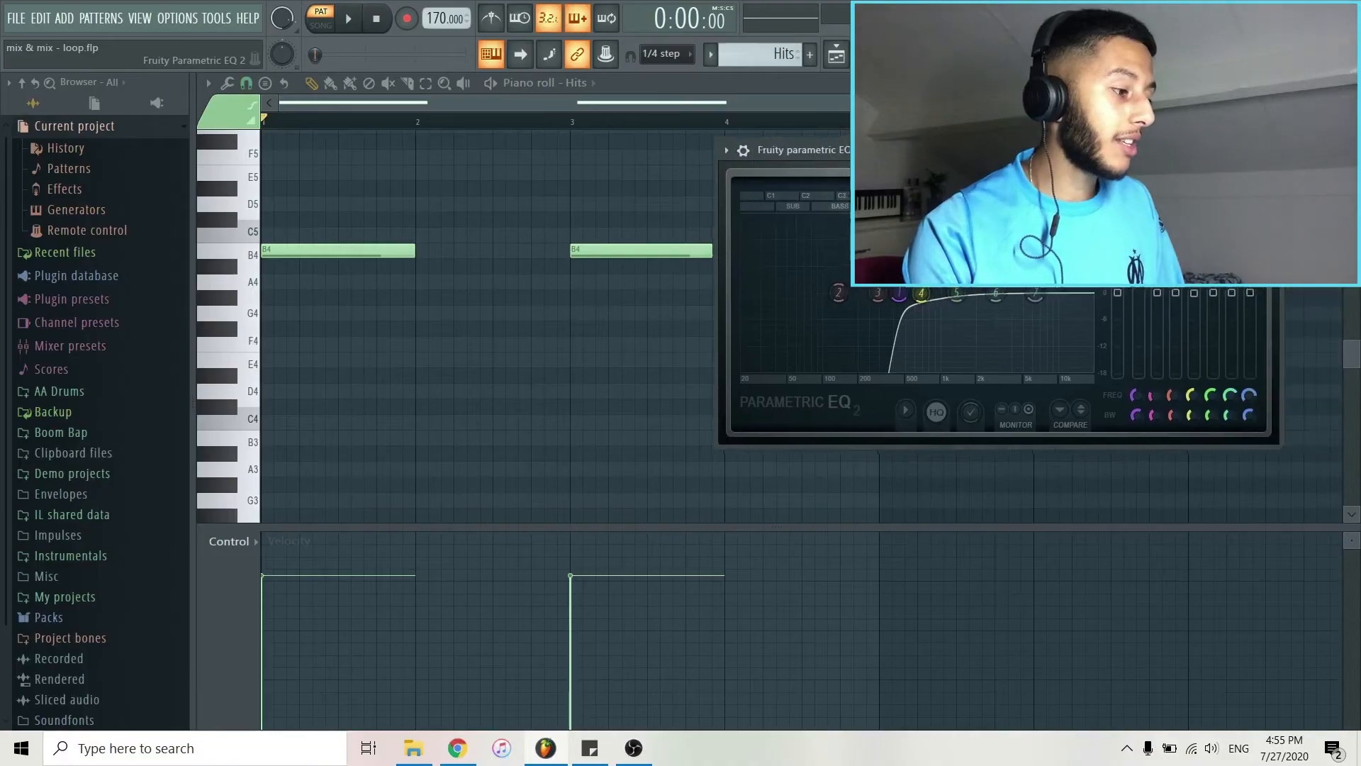
drag(993, 150, 1016, 140)
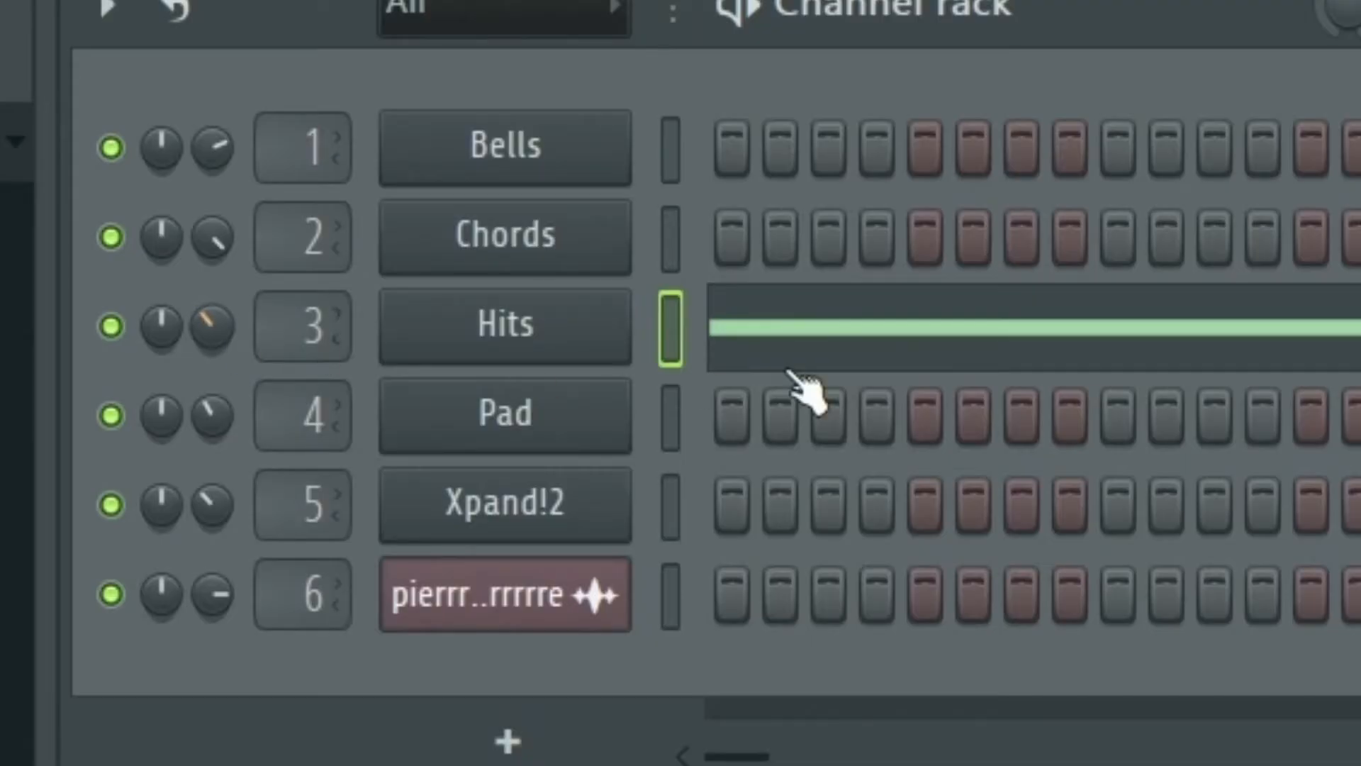
Unmute the Hits track in the playlist and play it with Bells and Chords.
click(929, 363)
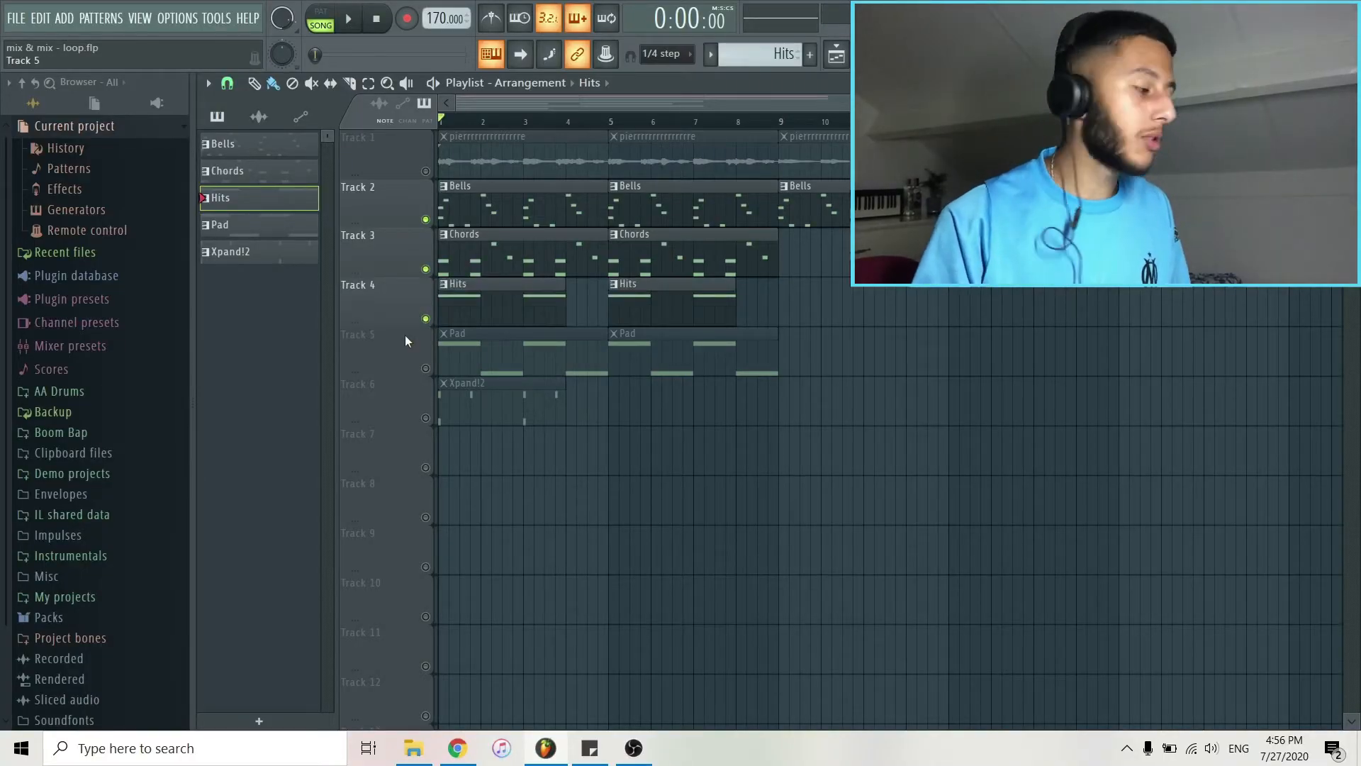
key(space)
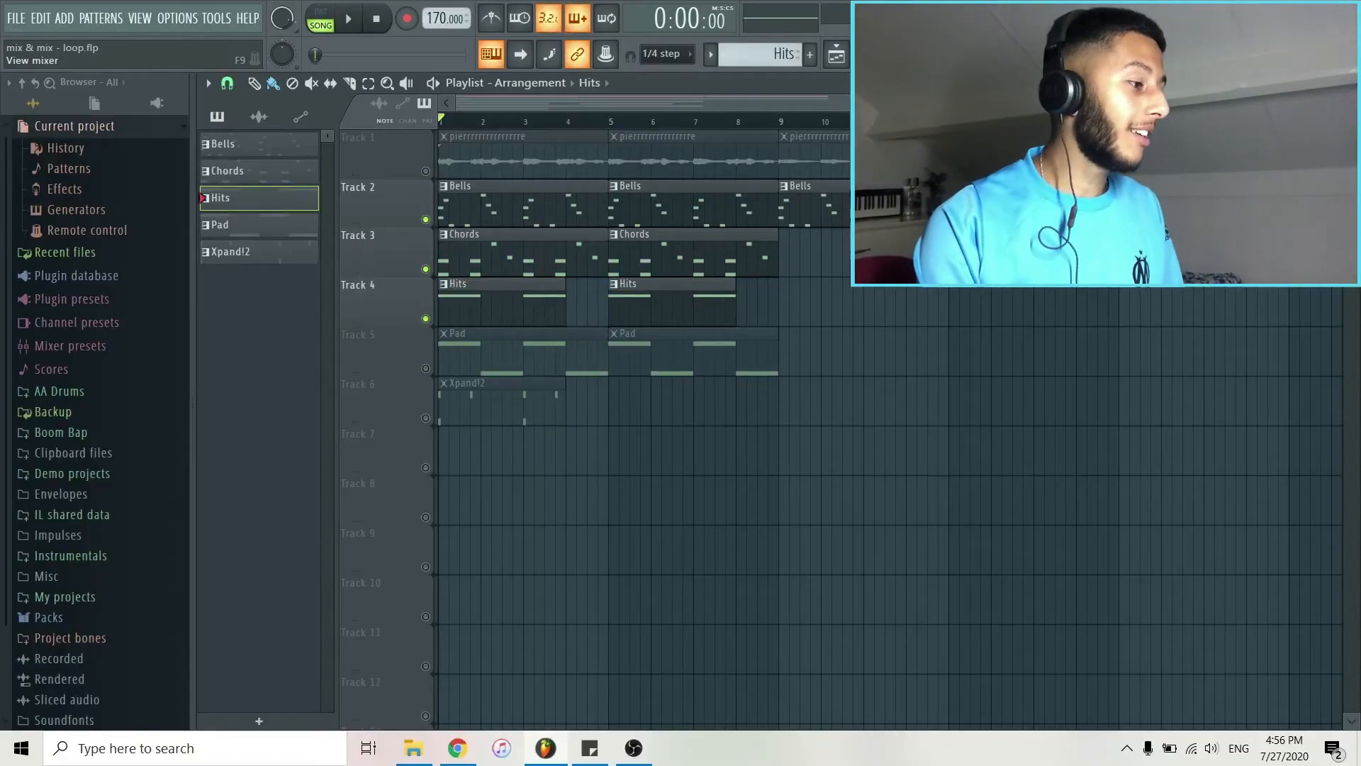
Examine the Pad pattern's notes in the piano roll and the effects on the Pad mixer track.
key(F6)
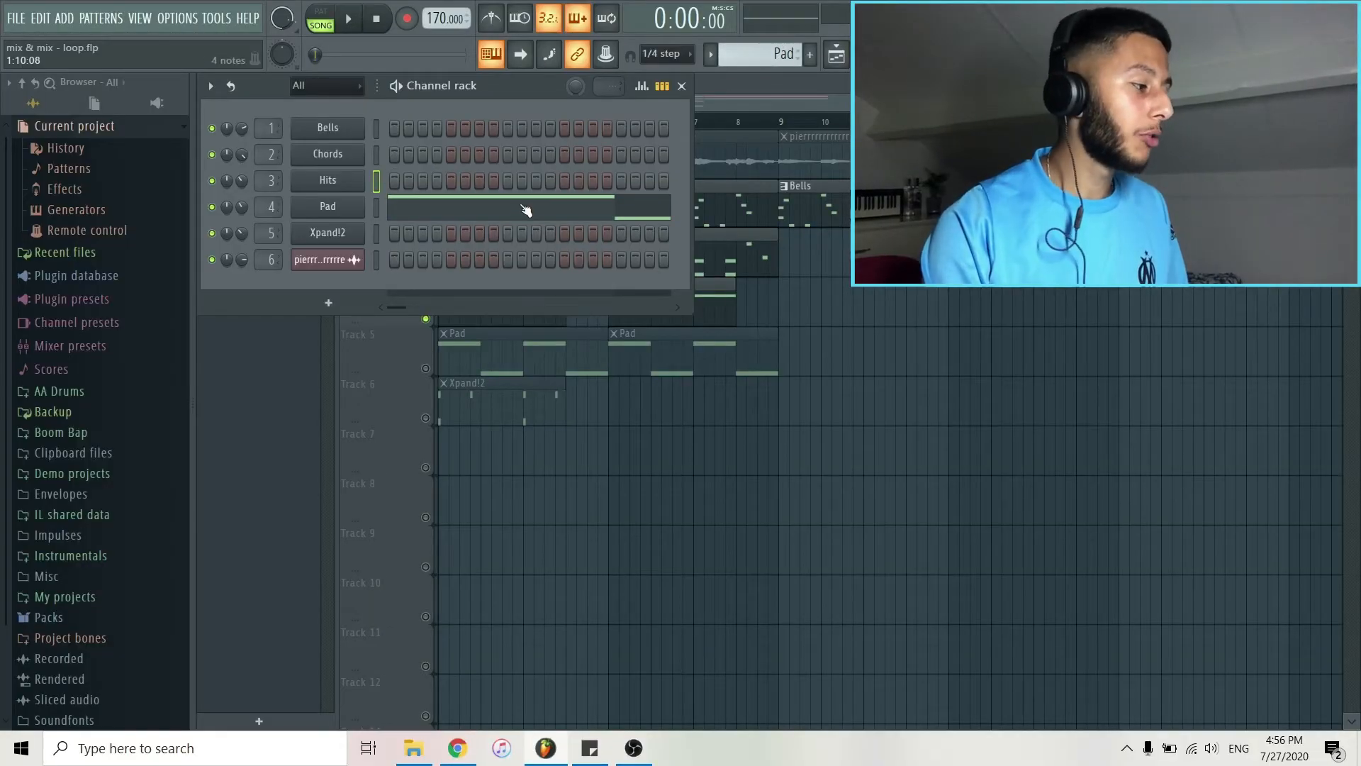
click(525, 210)
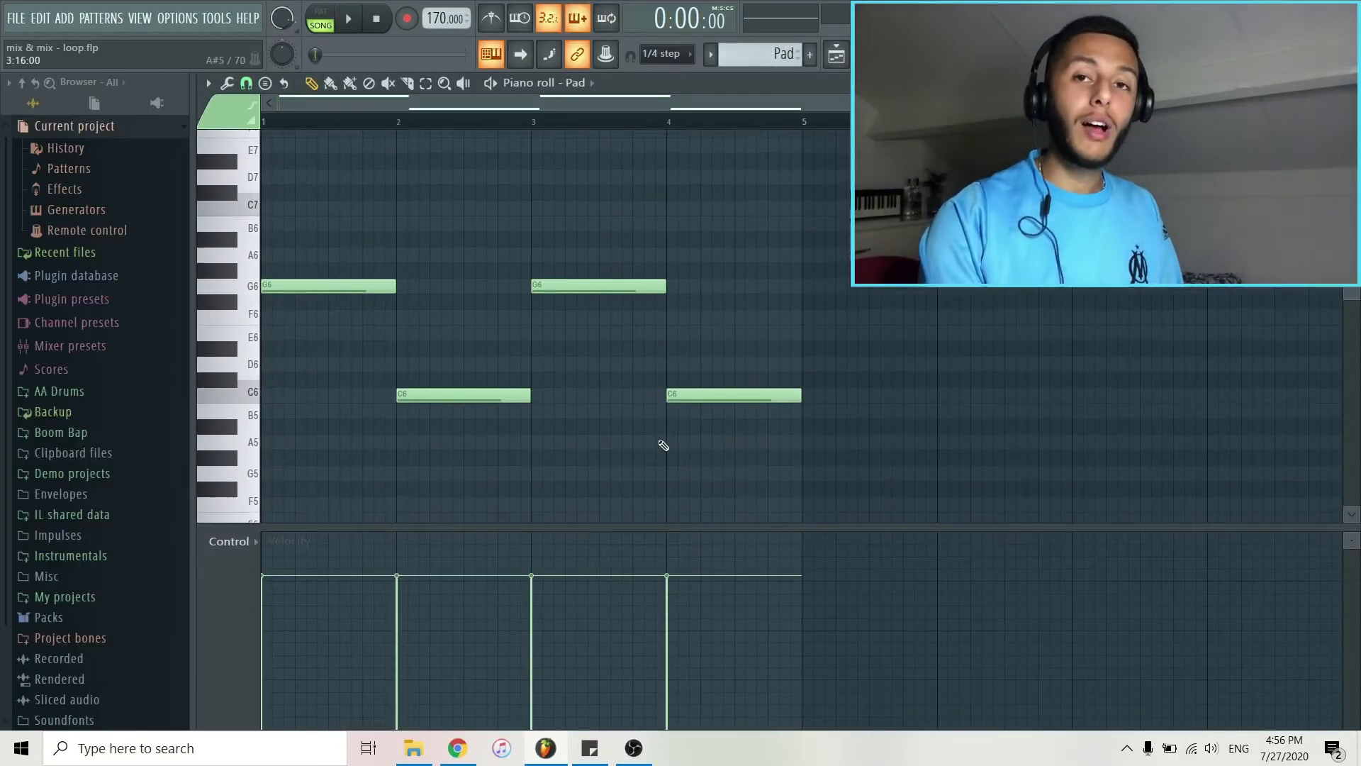
scroll(664, 445, down, 1)
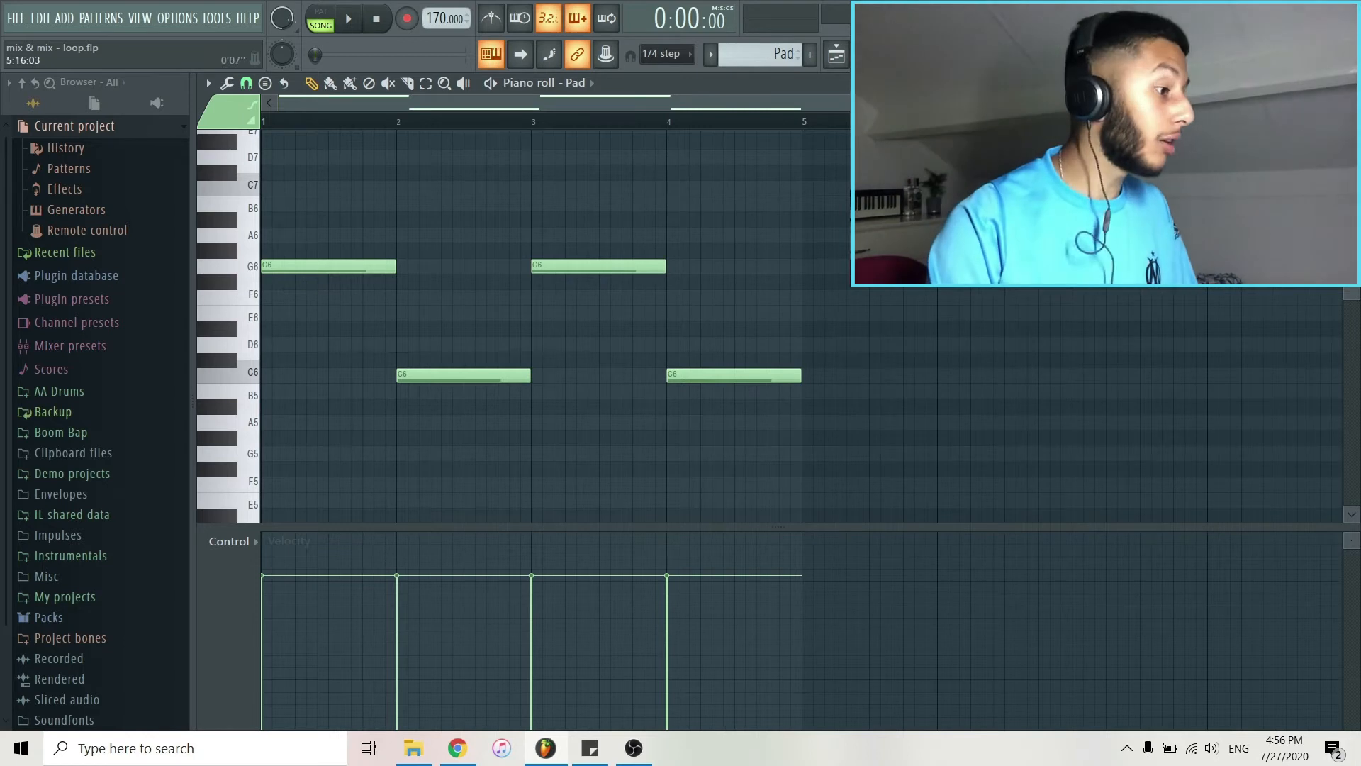
click(923, 54)
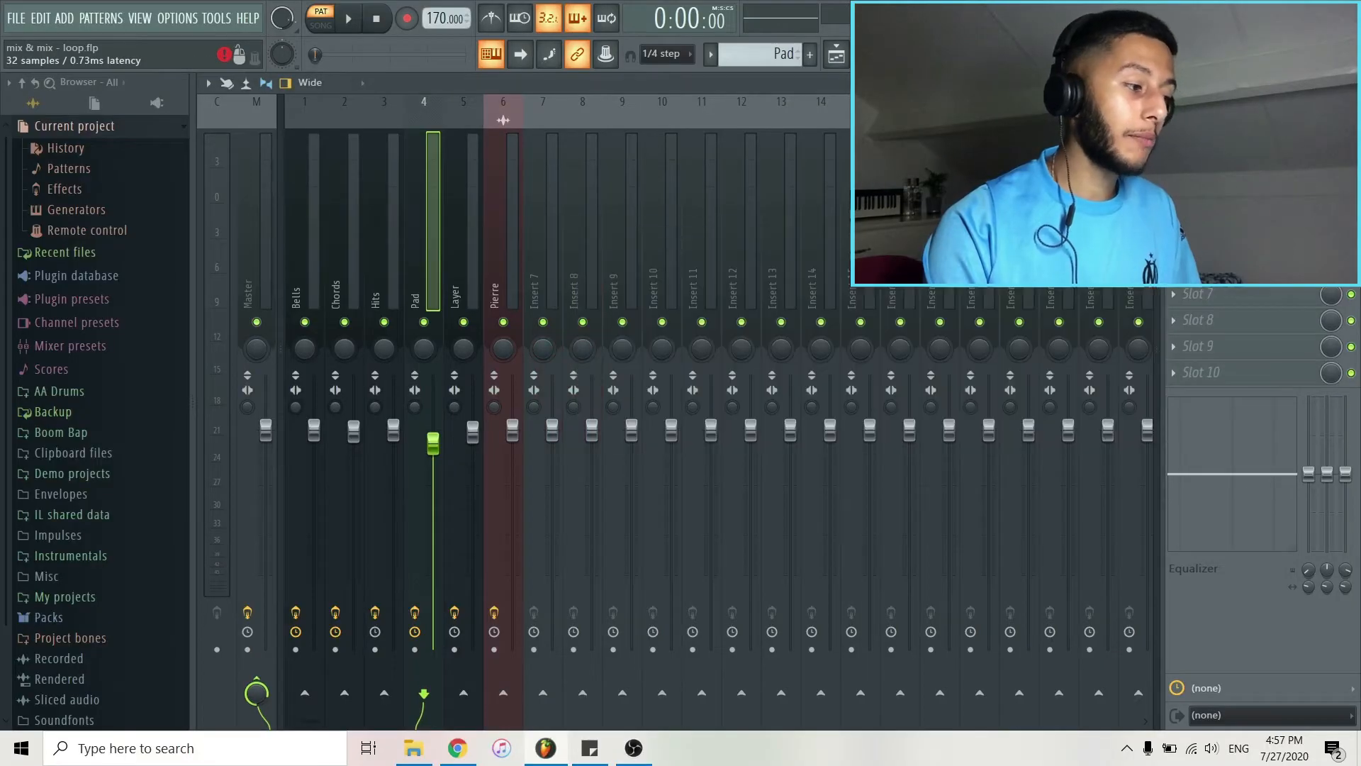
click(1205, 189)
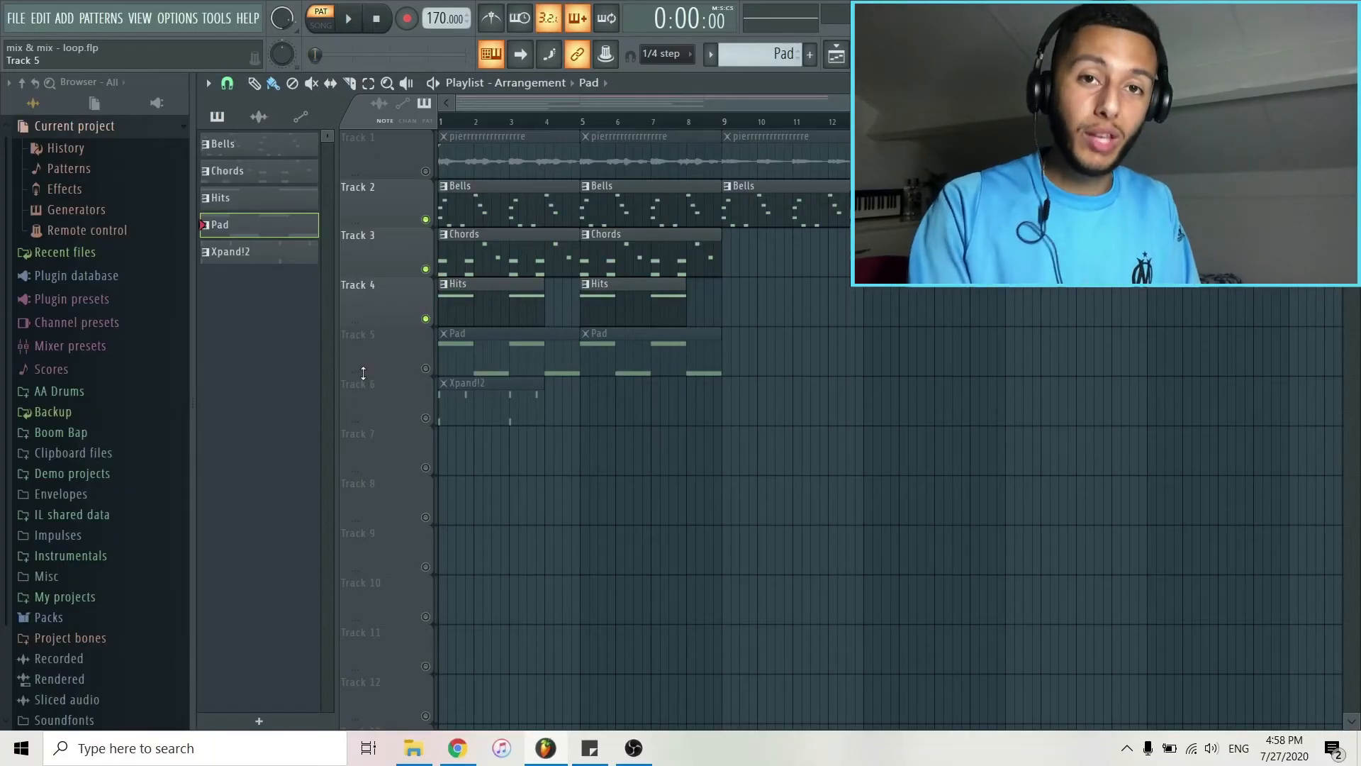
Unmute the Pad track in the playlist and play it with Bells, Chords and Hits.
click(425, 368)
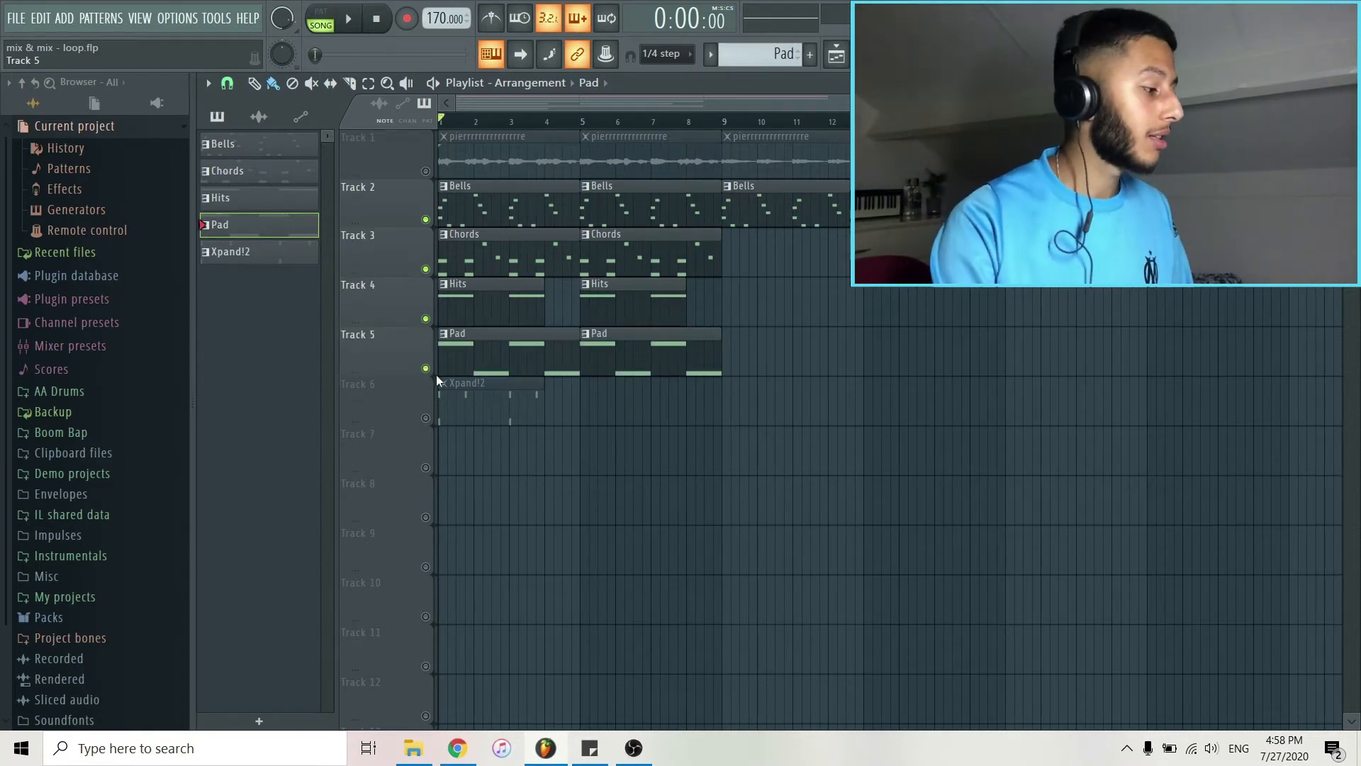
key(space)
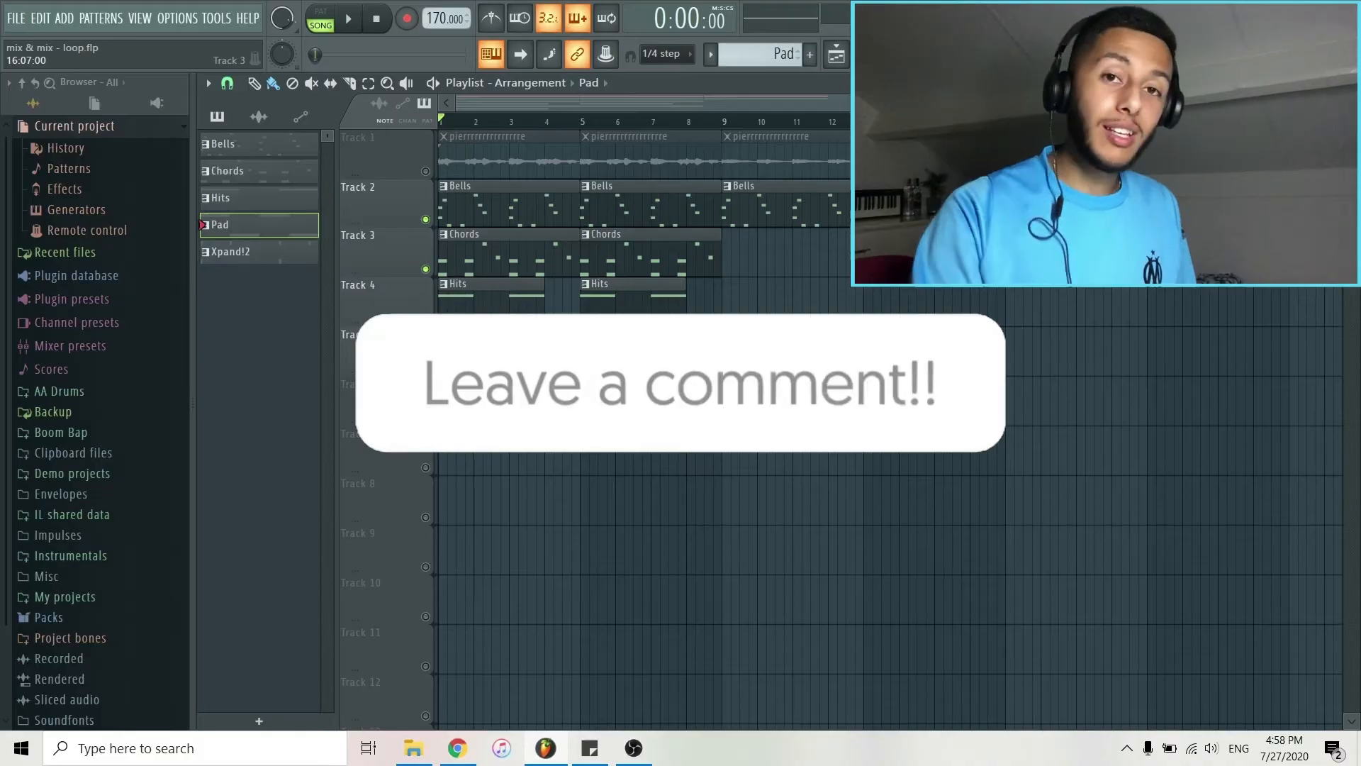
Open the Xpand!2 pattern in the piano roll and play its notes.
click(239, 251)
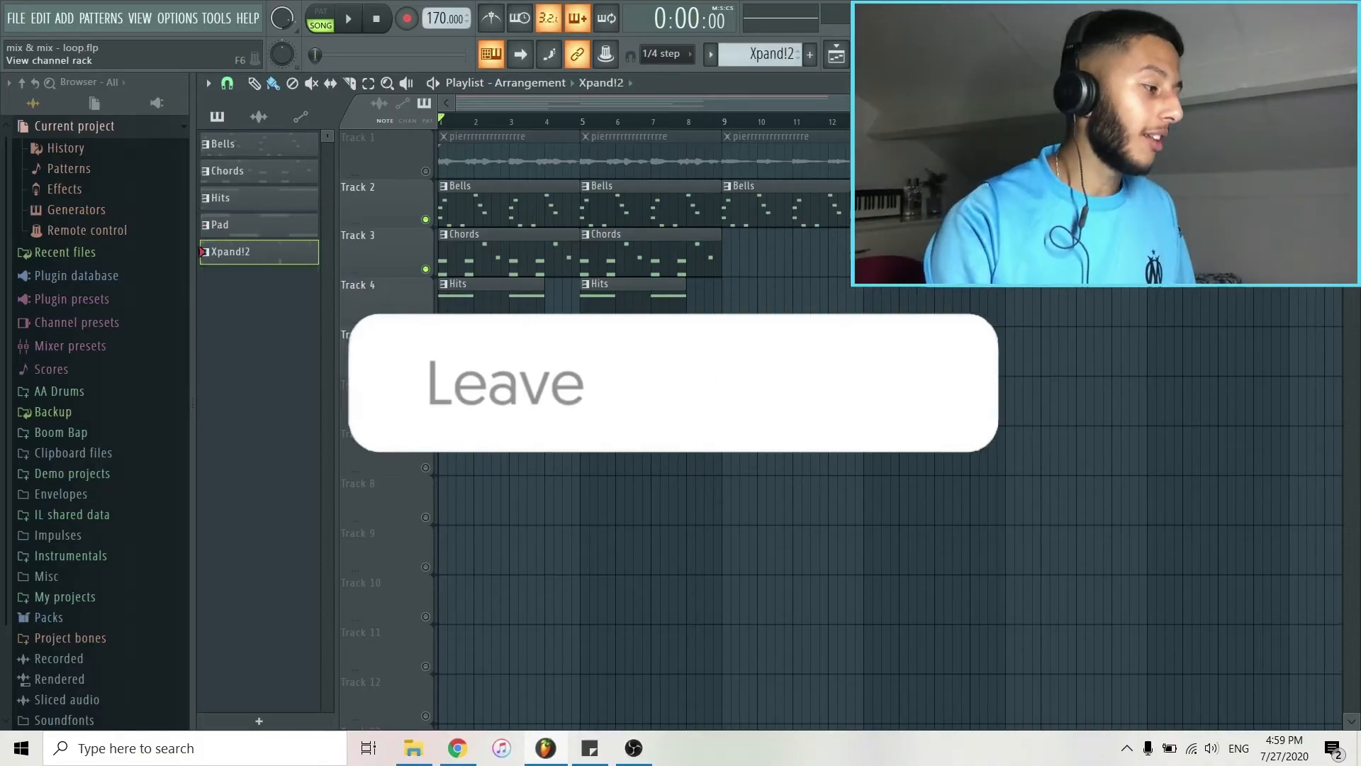
key(F6)
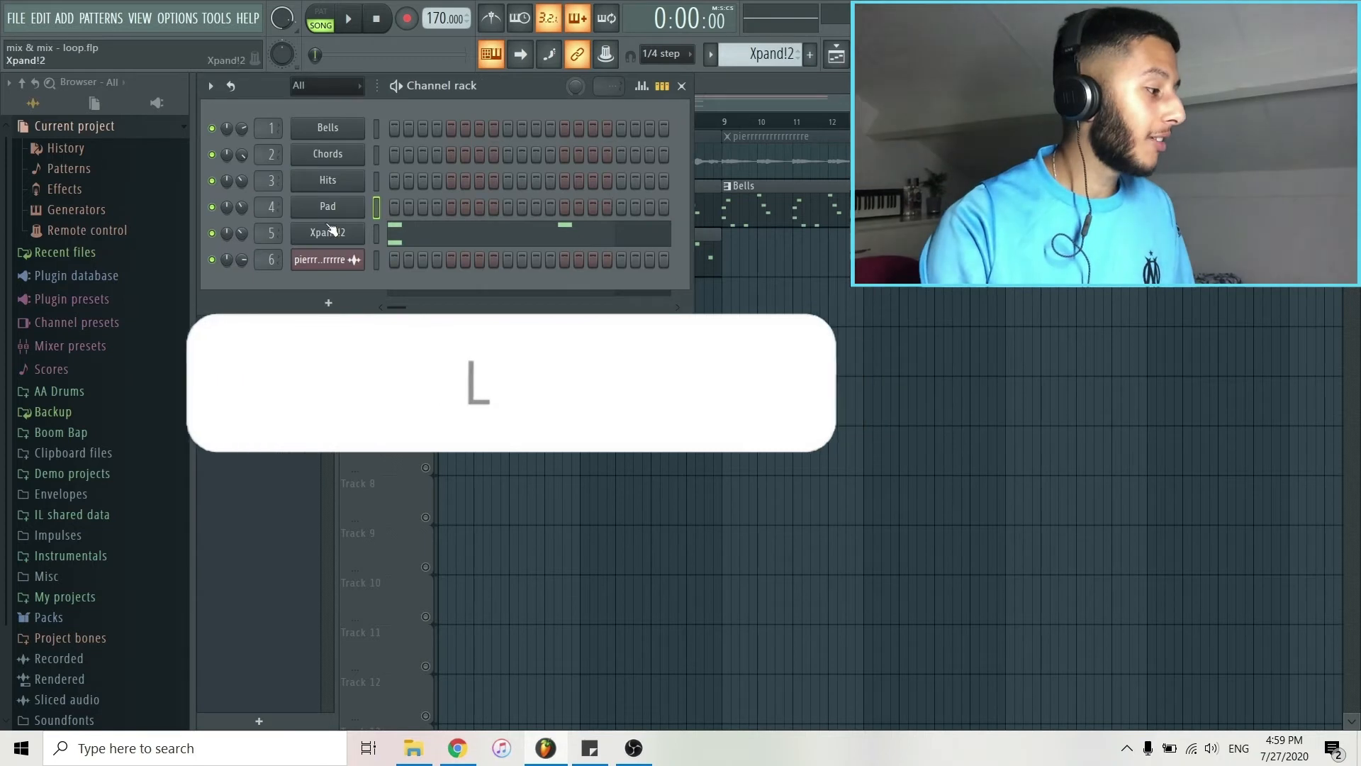
click(324, 233)
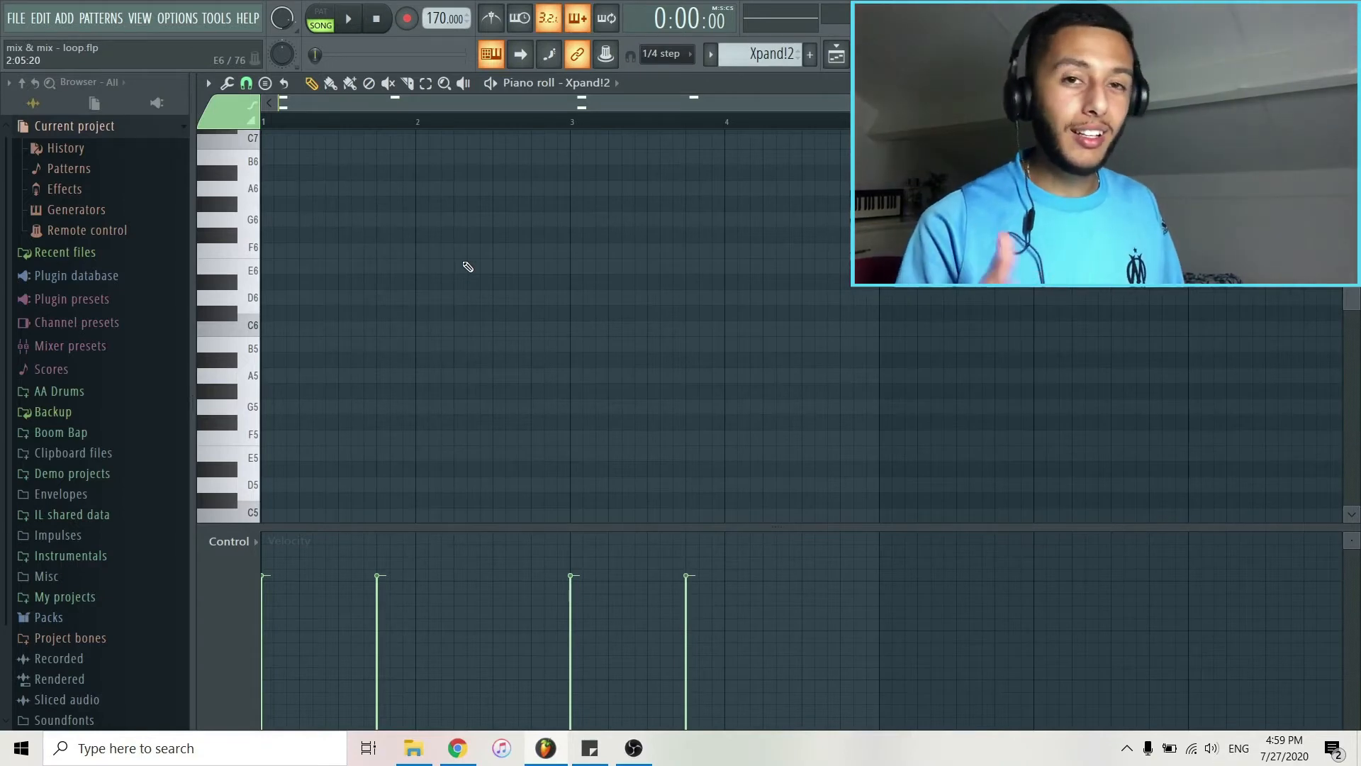
scroll(601, 240, down, 8)
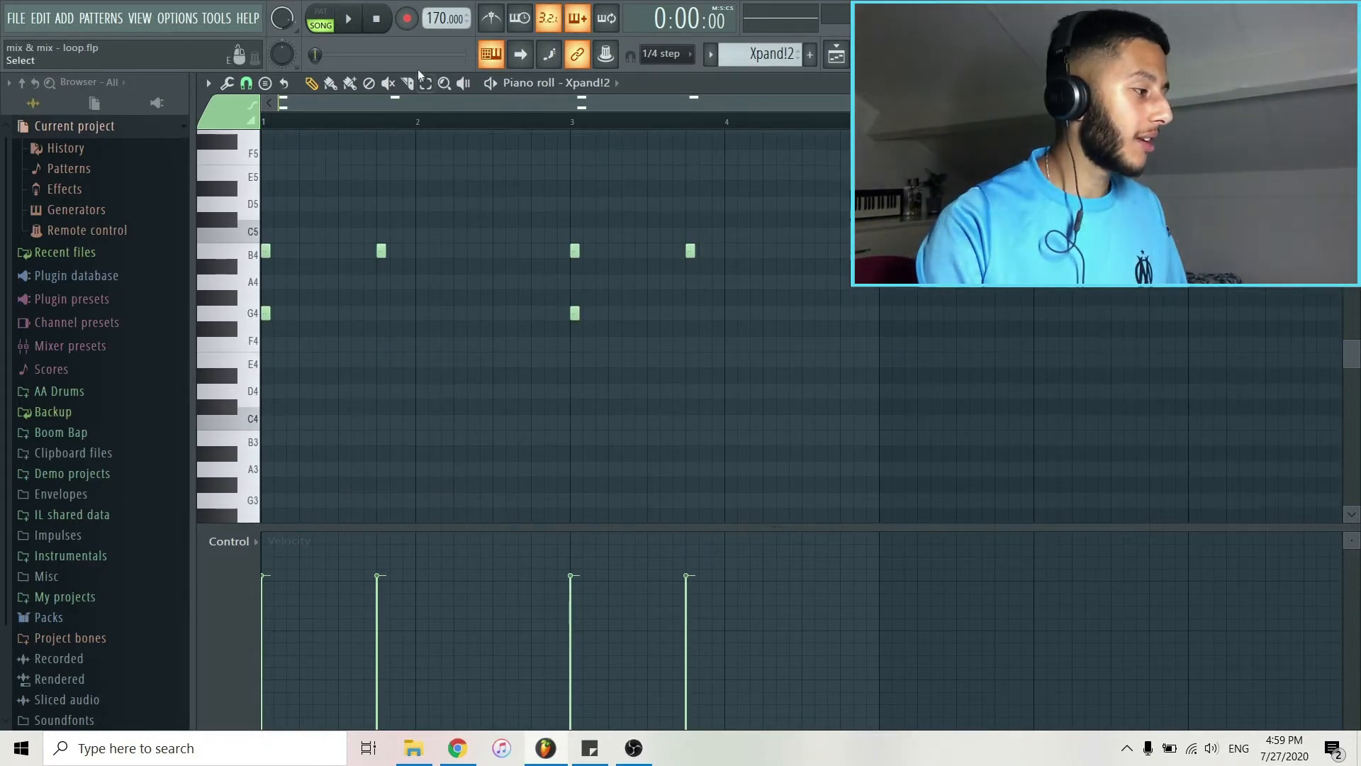
key(space)
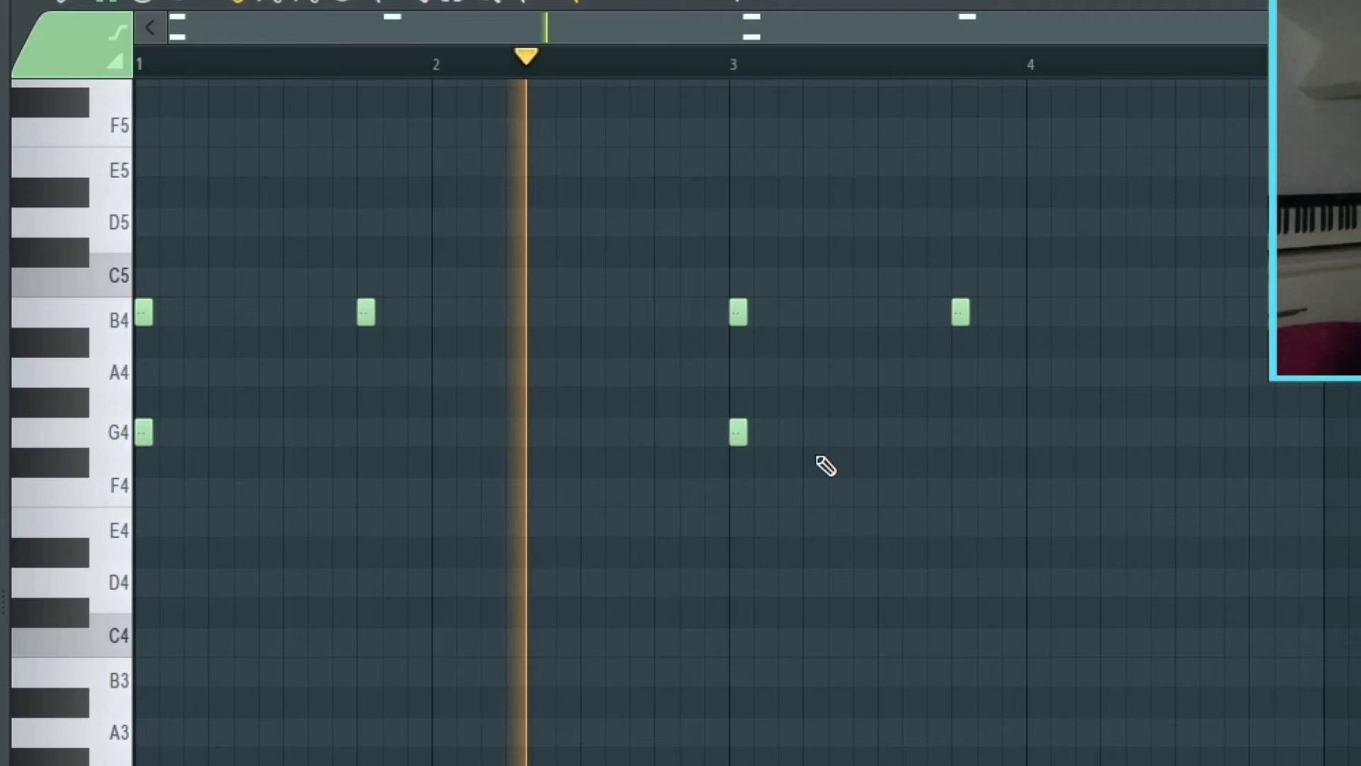
Stop the Xpand!2 pattern, open the Layer mixer track's Parametric EQ 2 and shift band 5 to about 1103 Hz.
key(space)
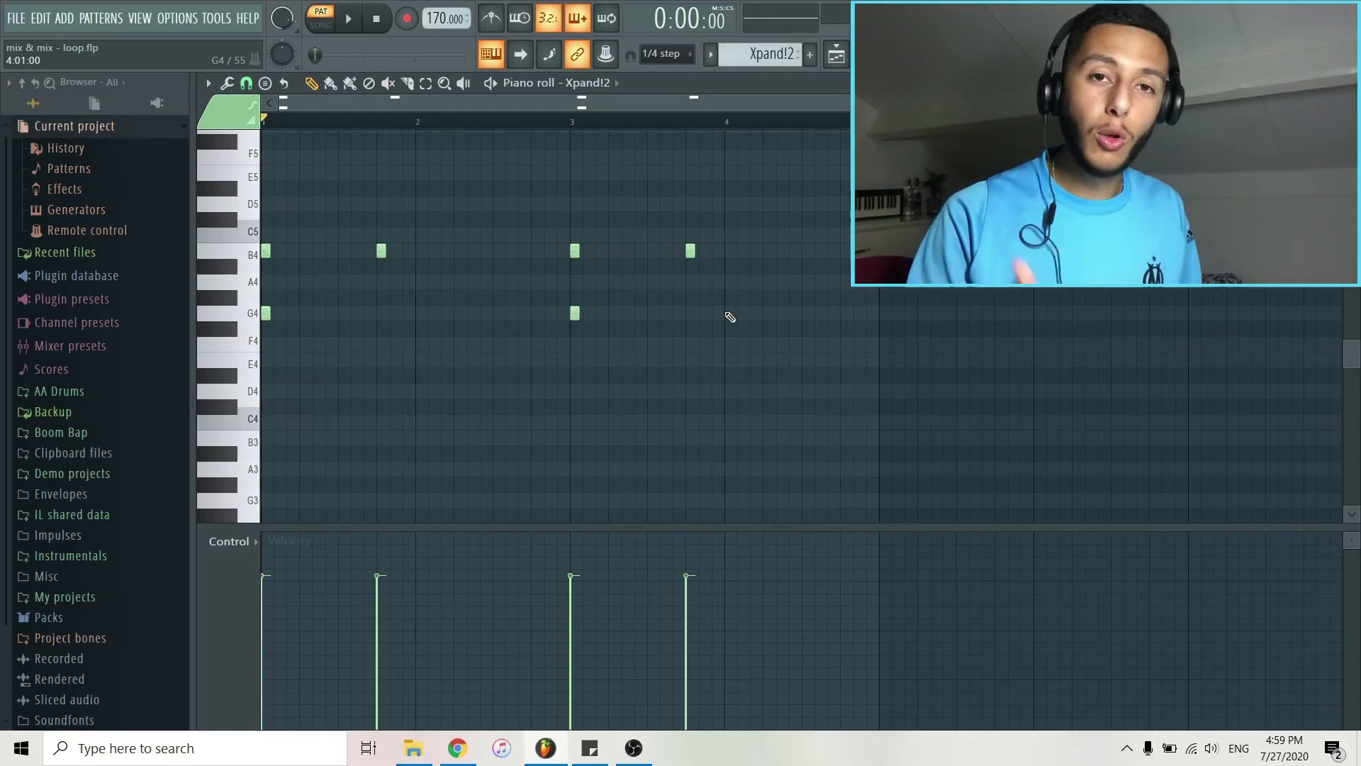
key(F9)
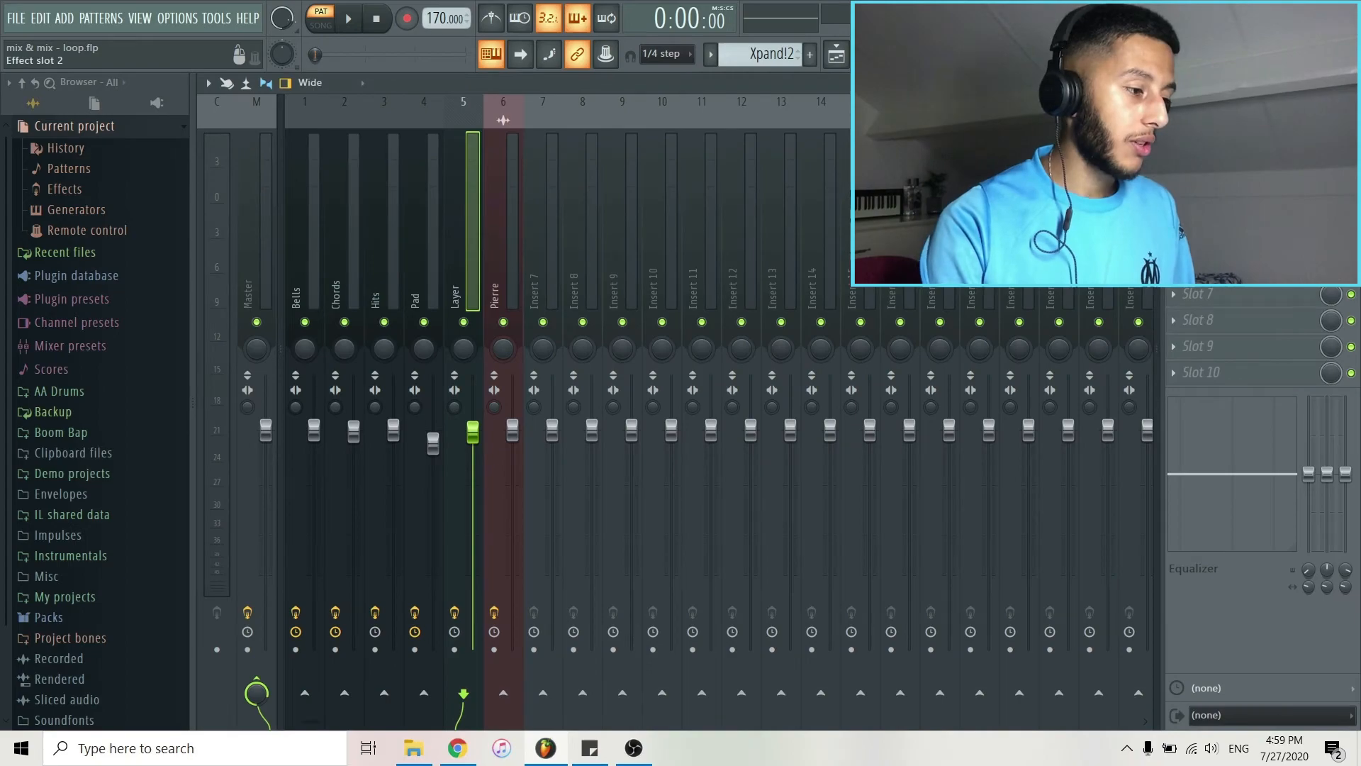
click(1233, 163)
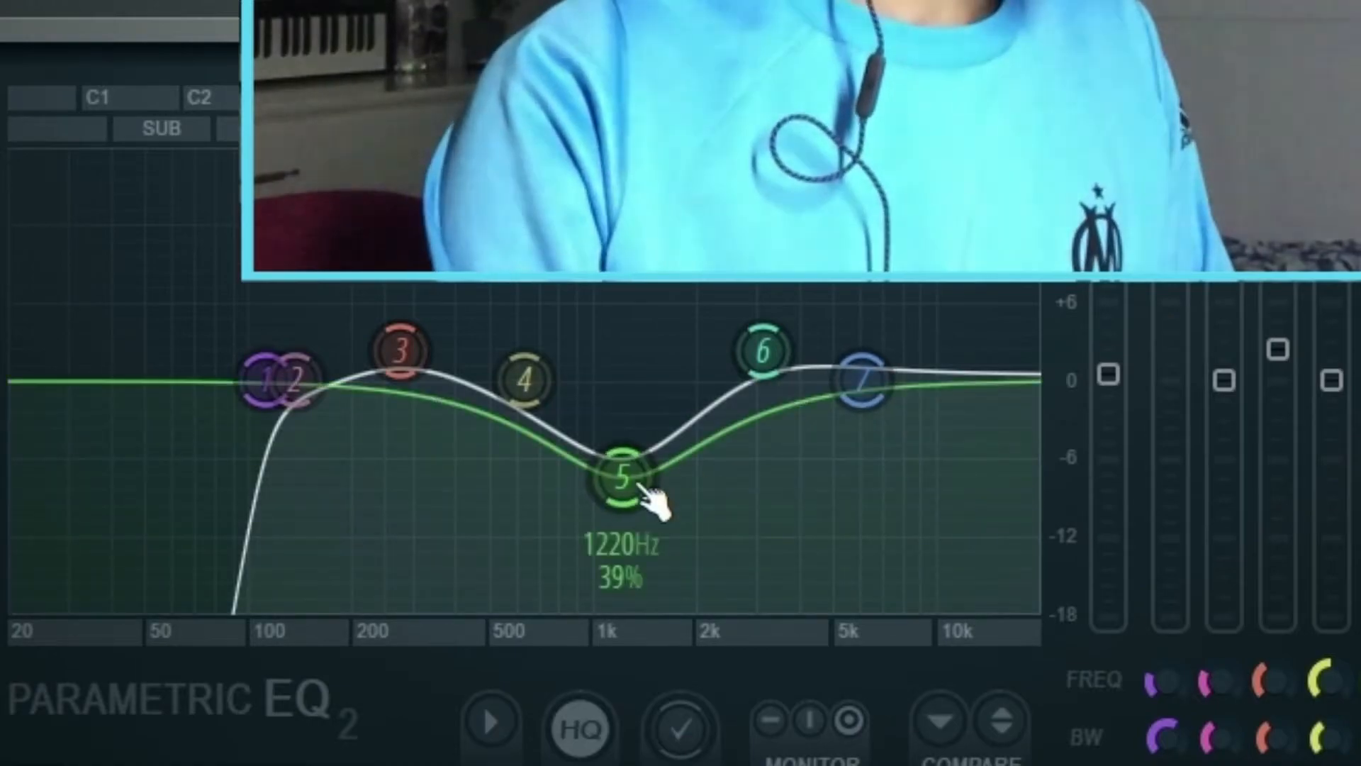
drag(842, 491, 835, 496)
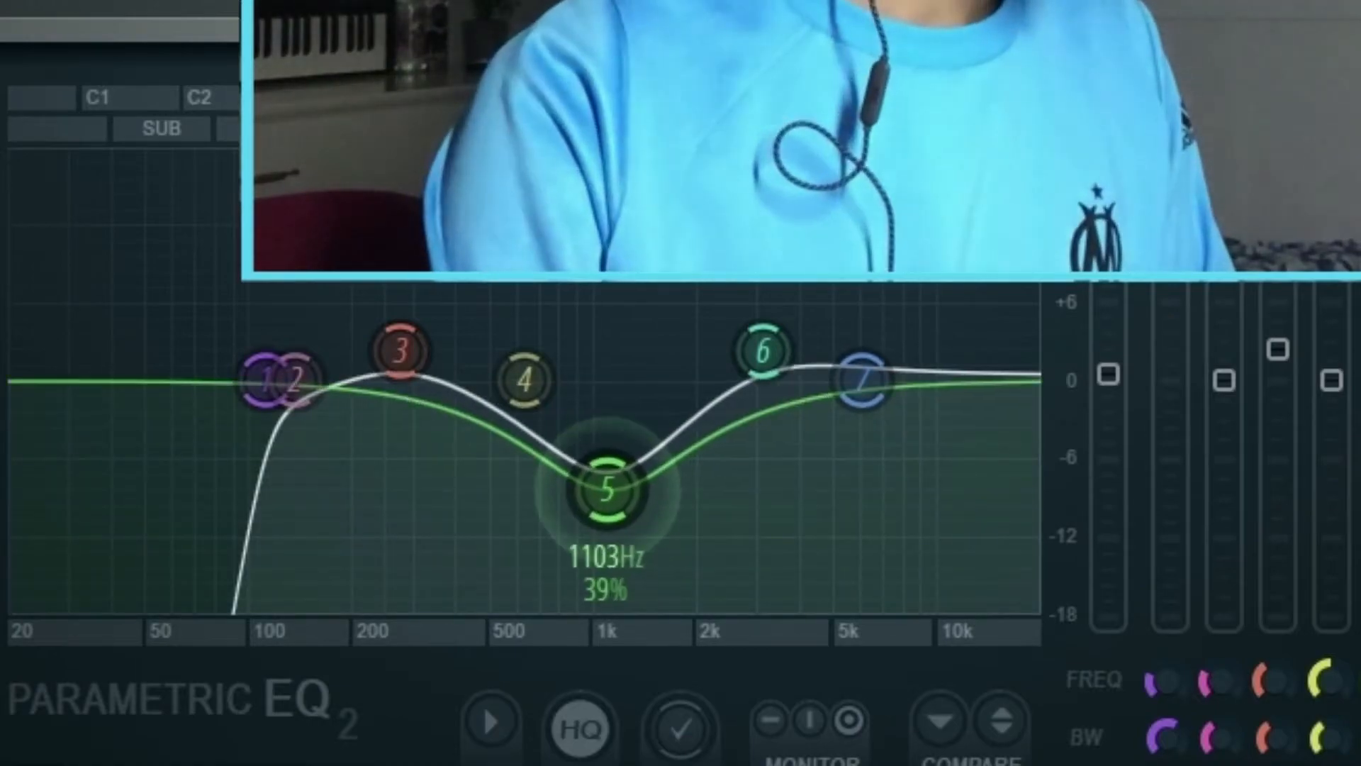
Open Effectrix on the Layer mixer track, move its window aside and play the Xpand!2 pattern through the phaser effect.
click(1184, 260)
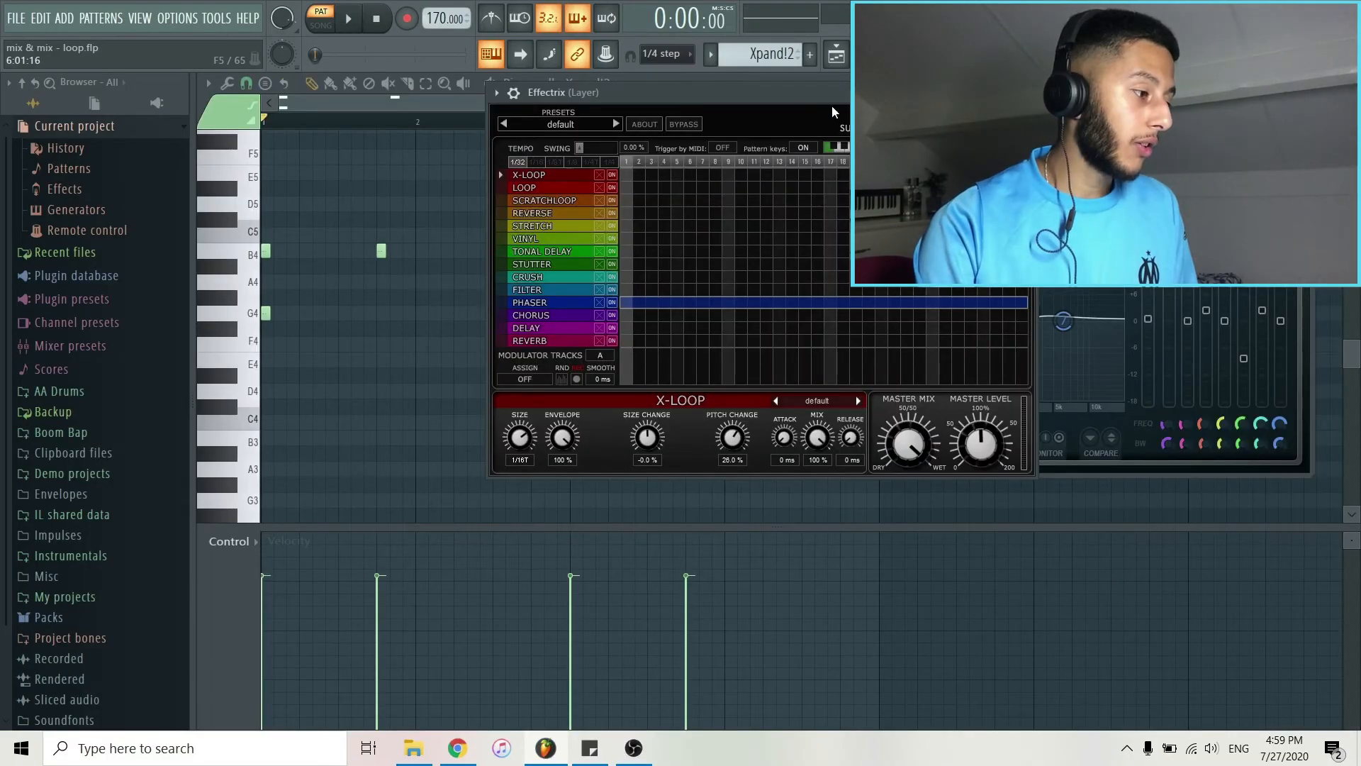
drag(832, 99, 1093, 135)
key(space)
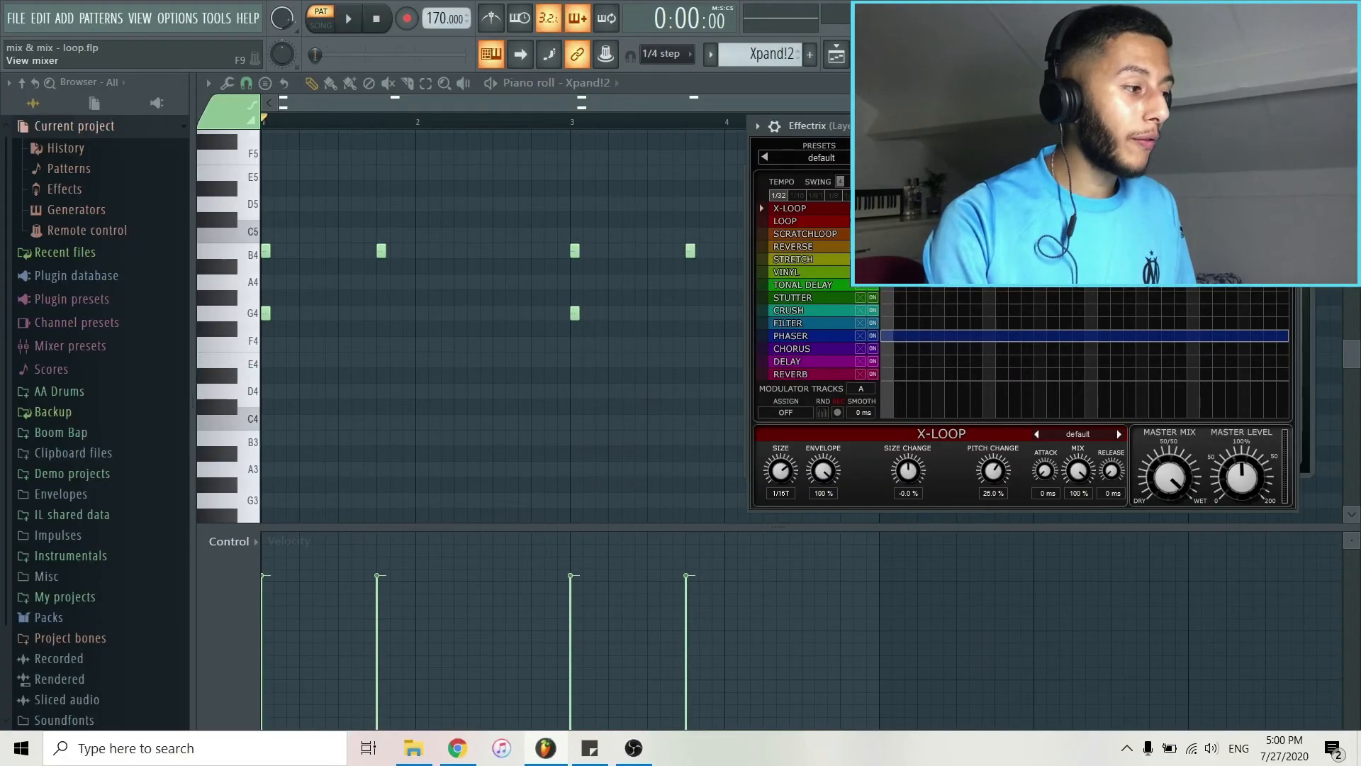
Try Gross Beat in effect slot 3 of the Layer mixer track with the preset containing Flange 1, and play the pattern.
key(F9)
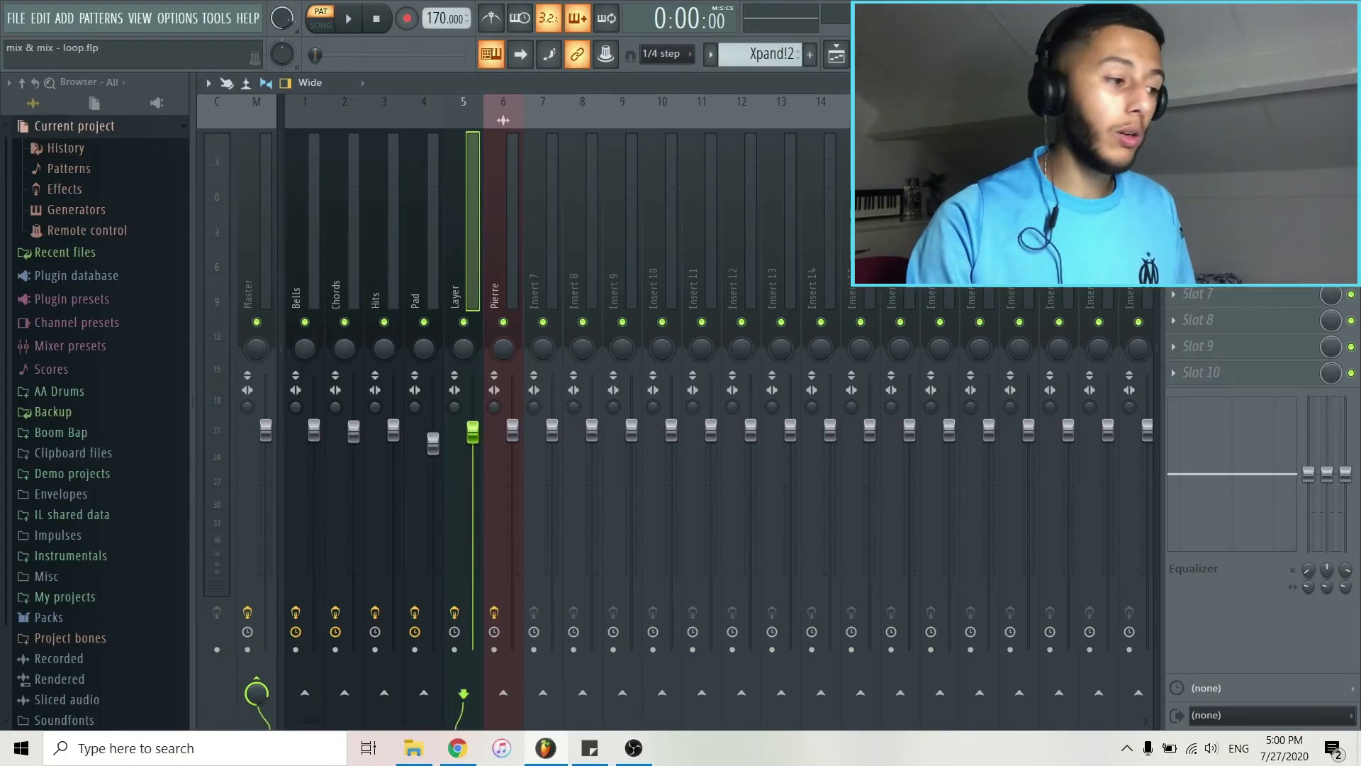
click(1174, 188)
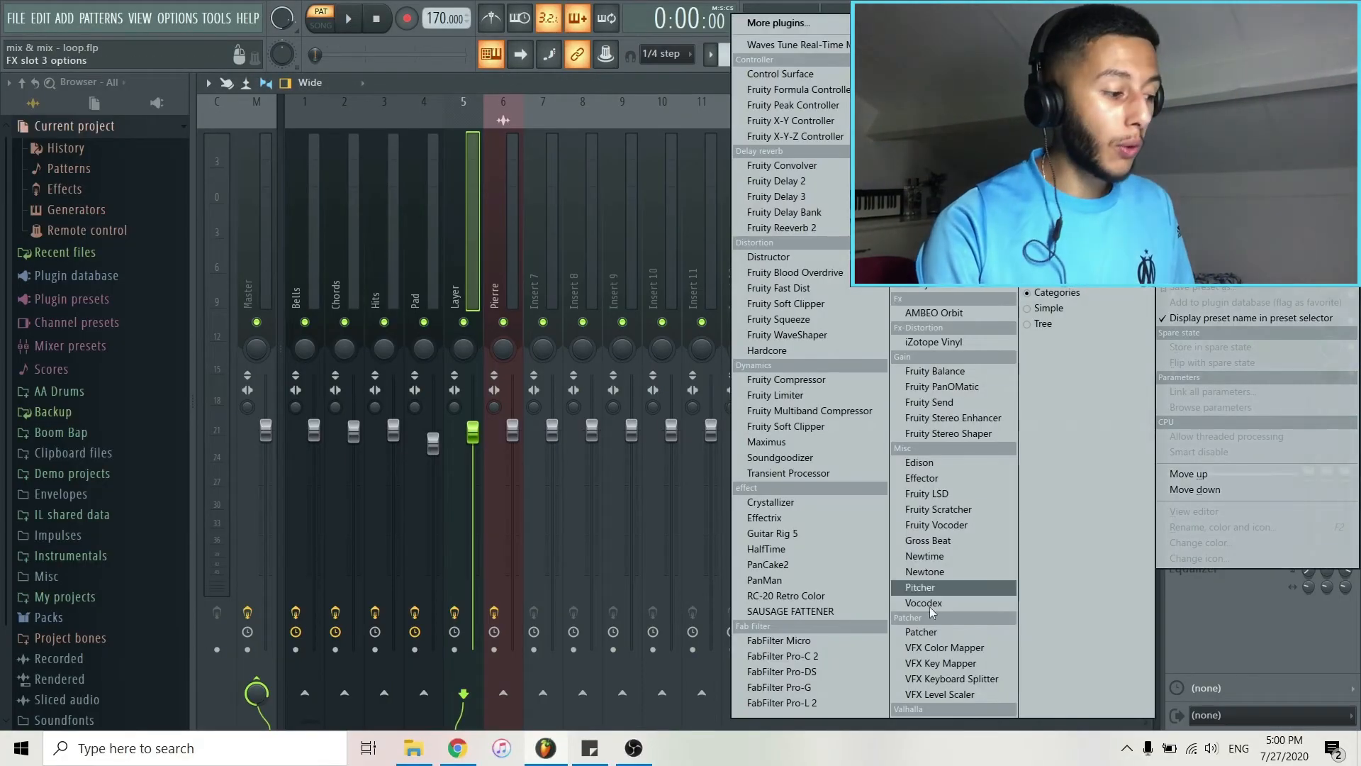
click(953, 541)
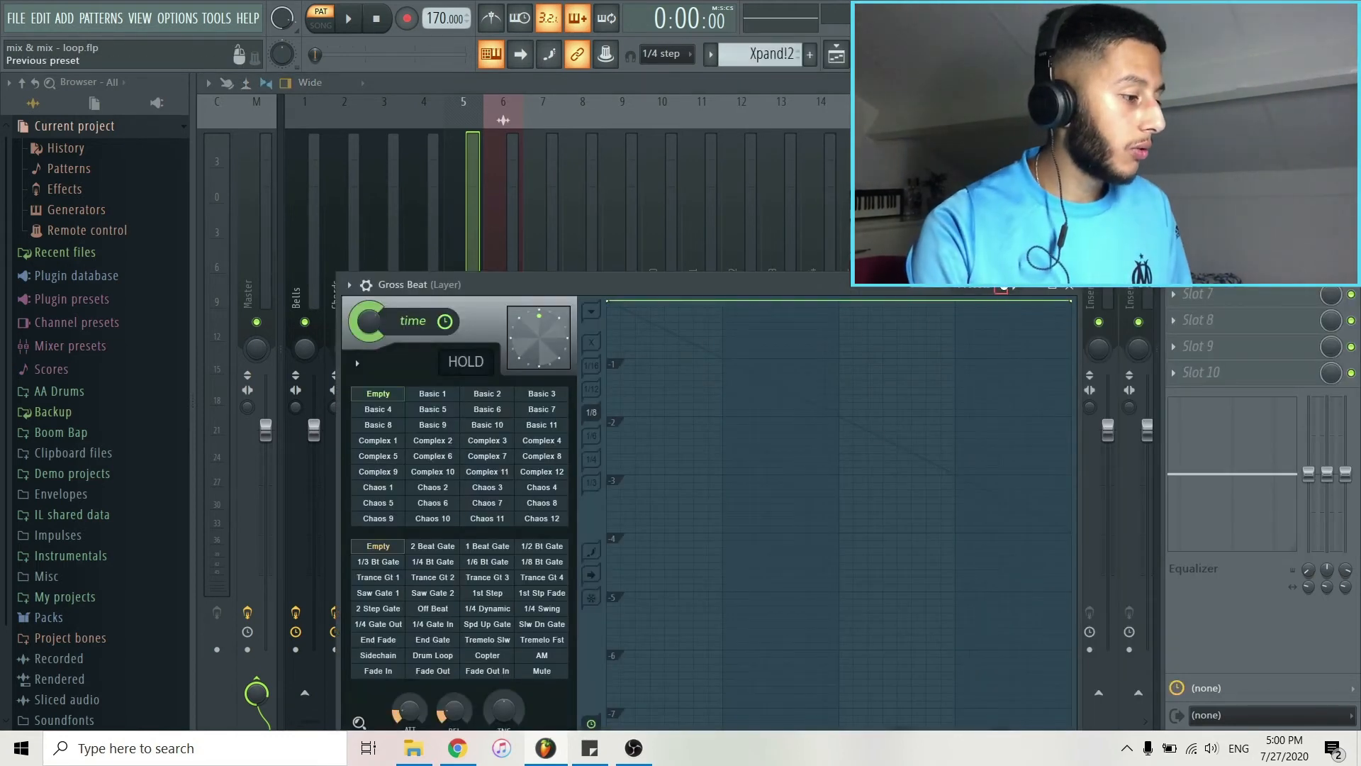
click(1016, 288)
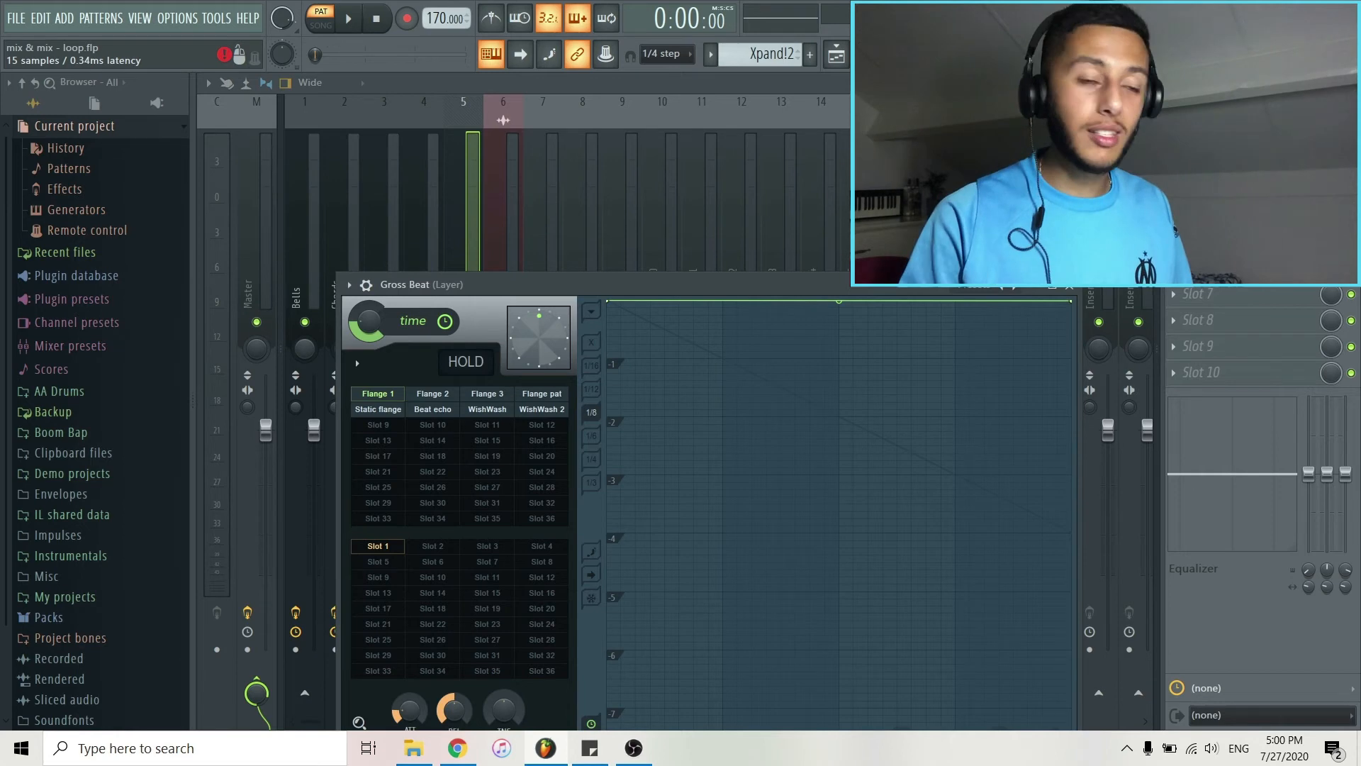
key(space)
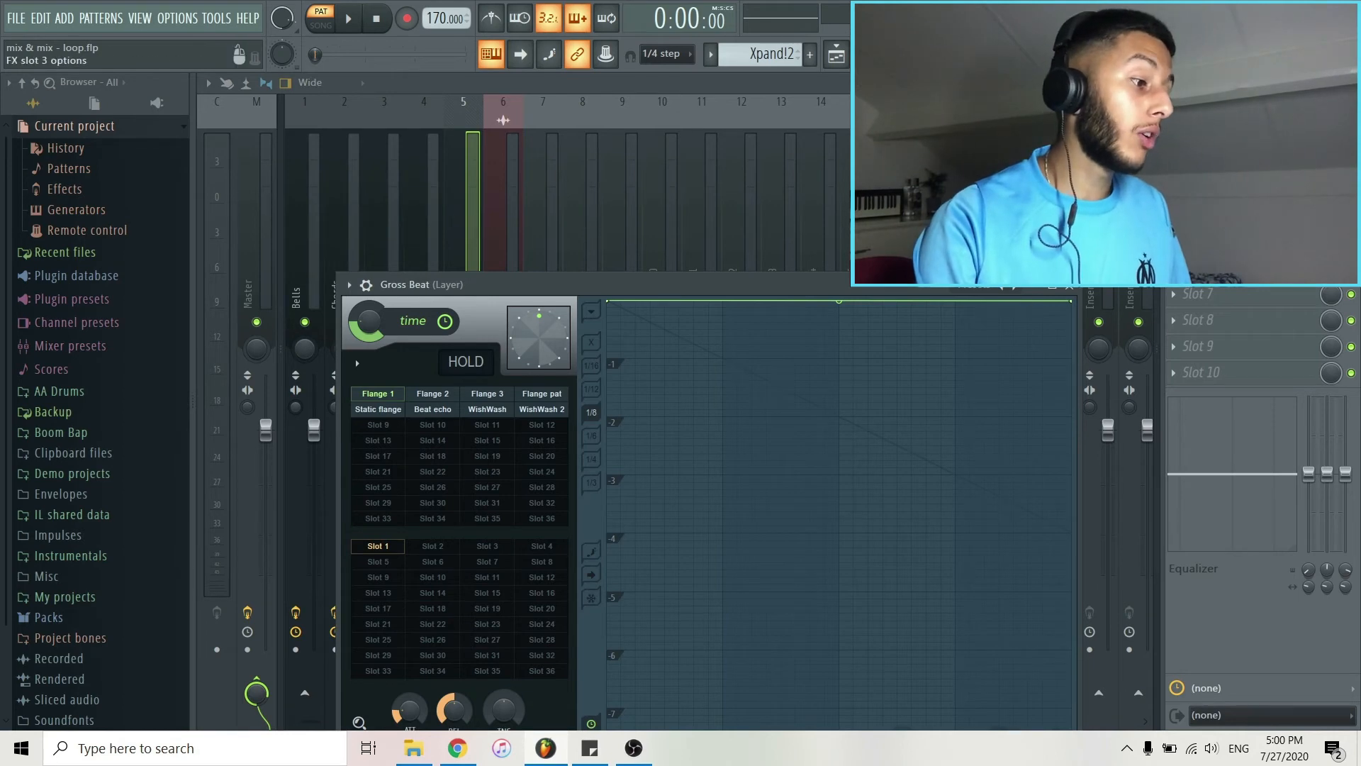
Replace Gross Beat in the Layer track's effect slot 3 with another effect, and swap that for a further alternative.
click(1174, 189)
mouse_move(1192, 212)
click(934, 282)
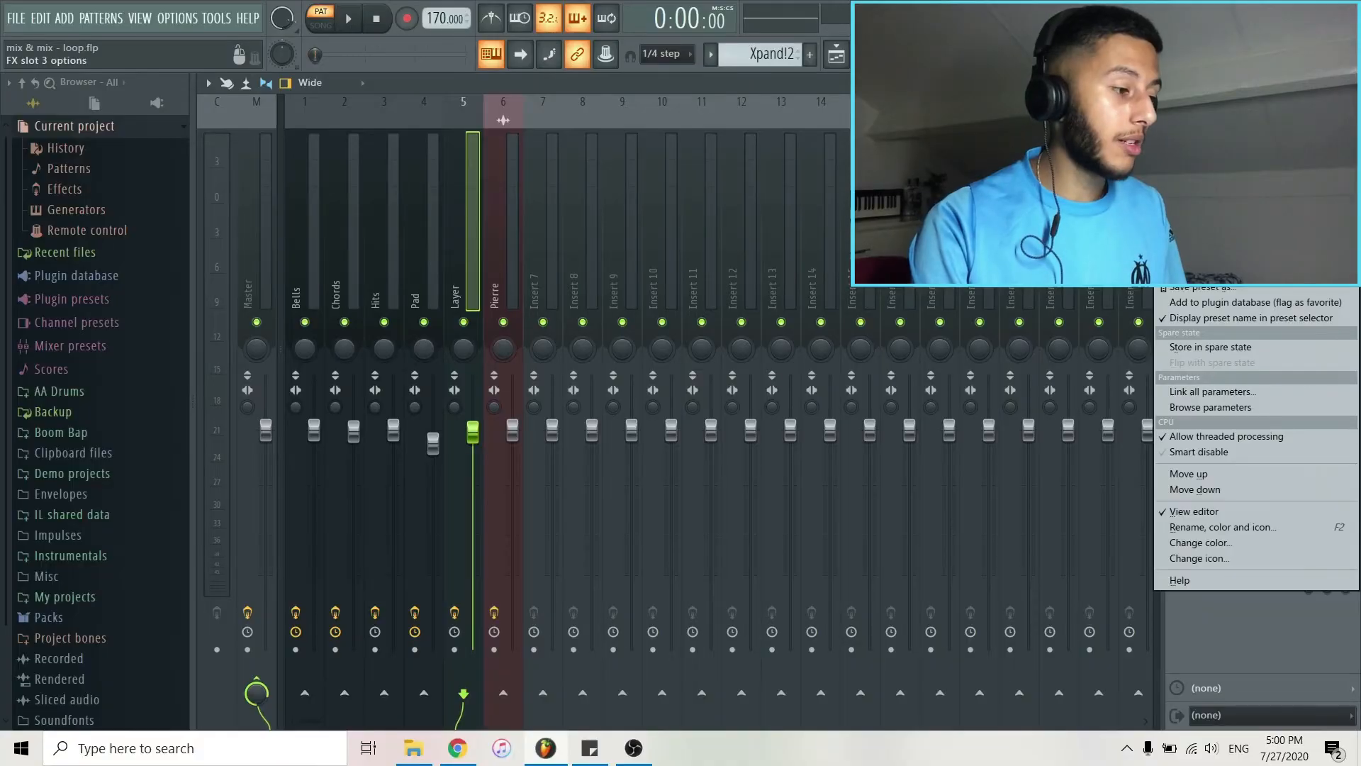
mouse_move(1192, 211)
click(934, 251)
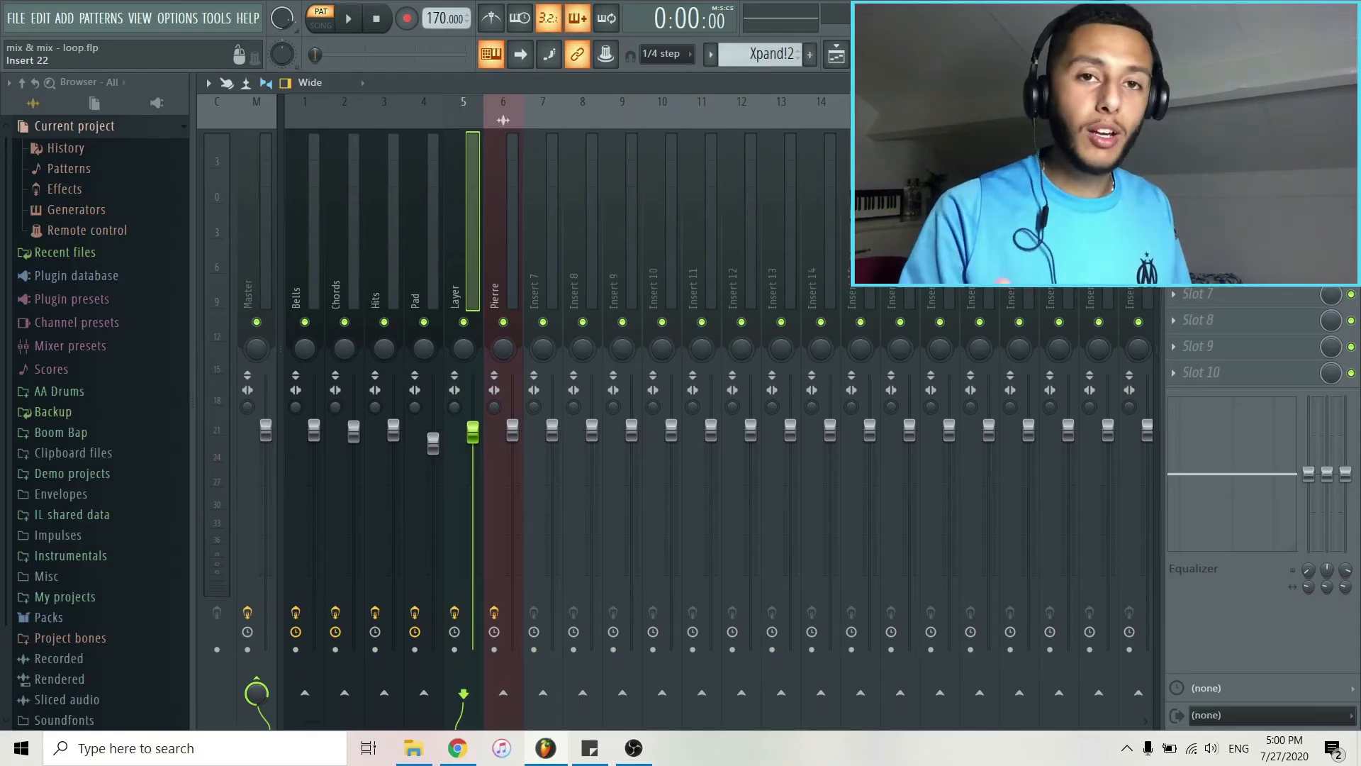
Return to the playlist with only the Pierre audio track active and play it.
click(1234, 163)
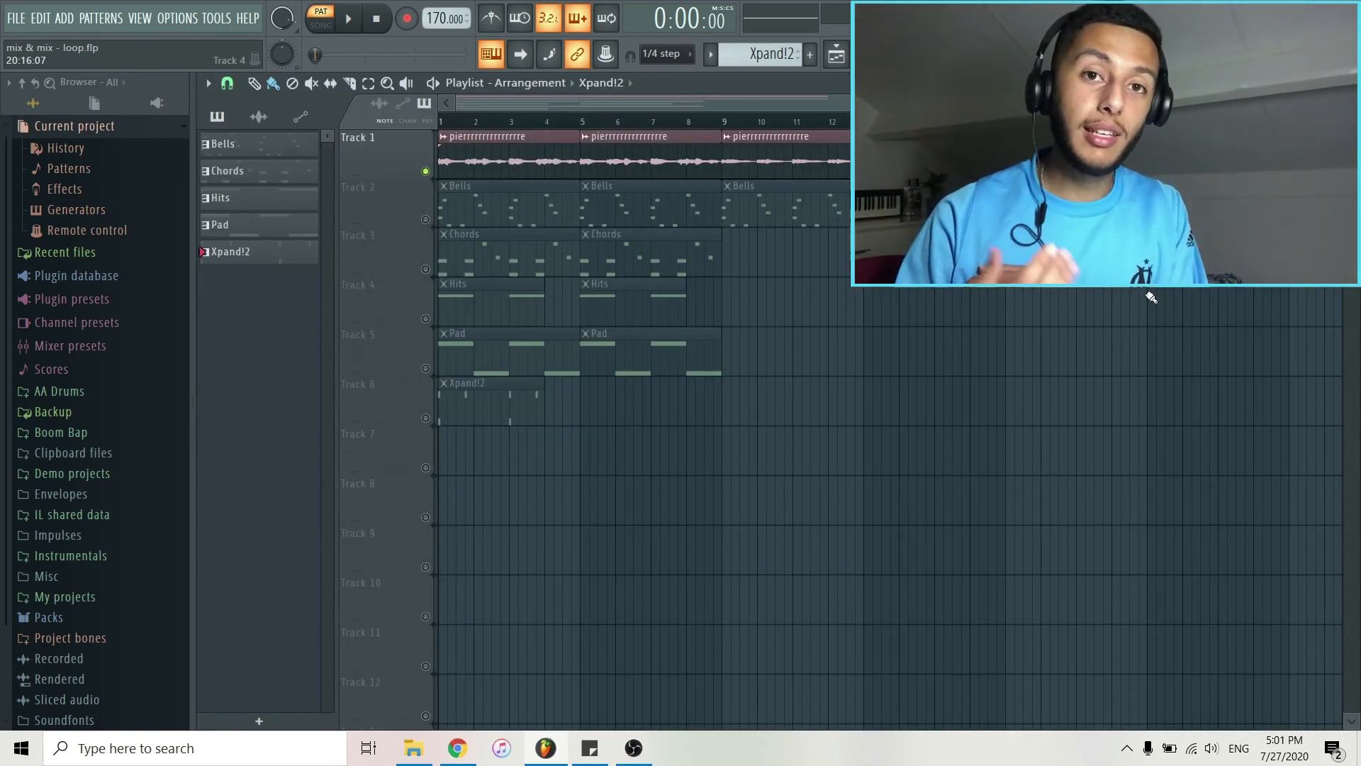
key(space)
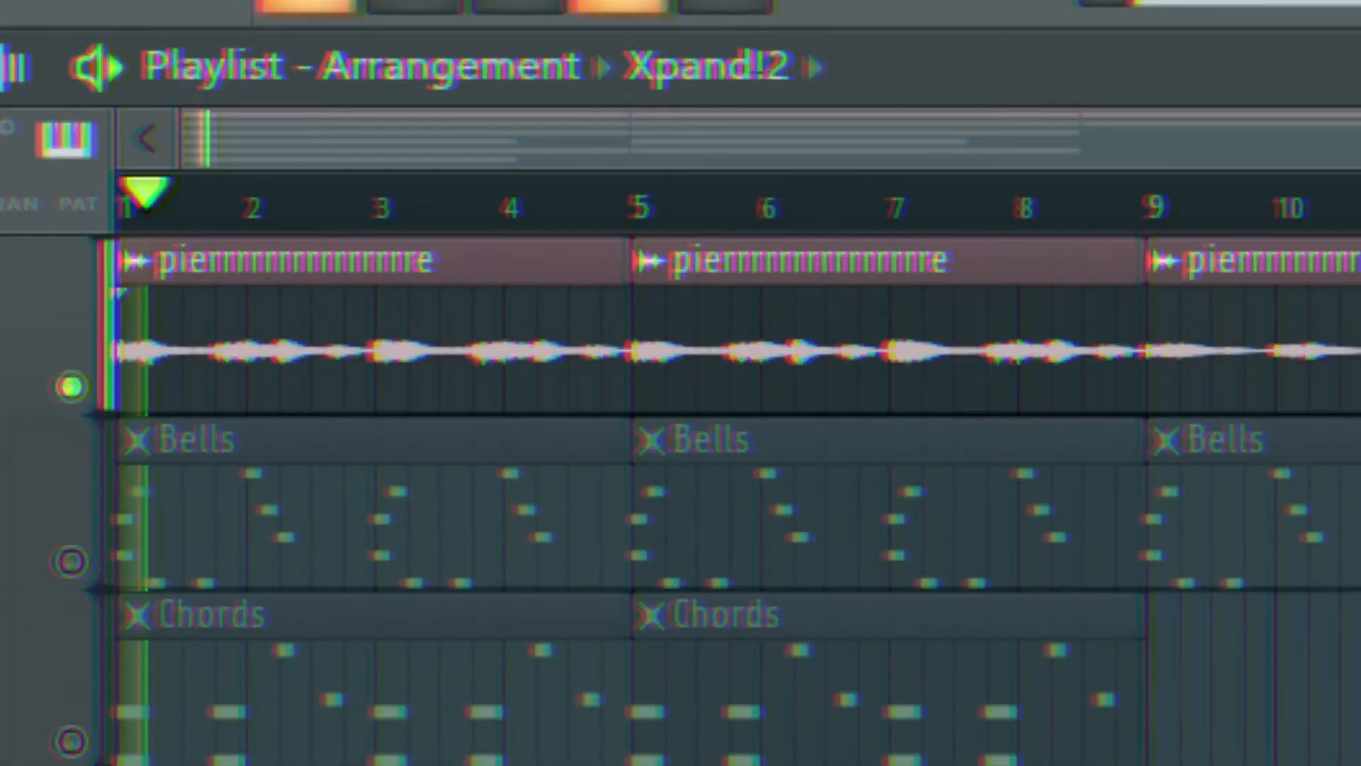